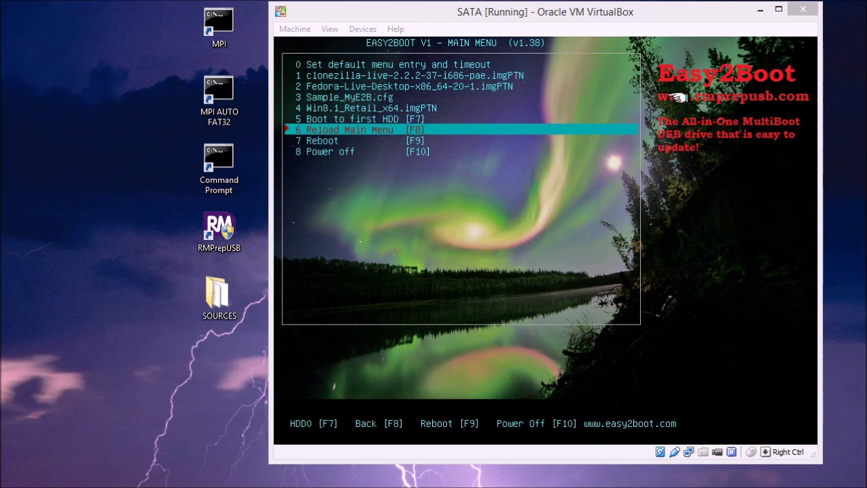
Browse the Win8.1, clonezilla, Fedora and Sample_MyE2B.cfg entries, then reload the Easy2Boot menu with F8.
left_click(669, 13)
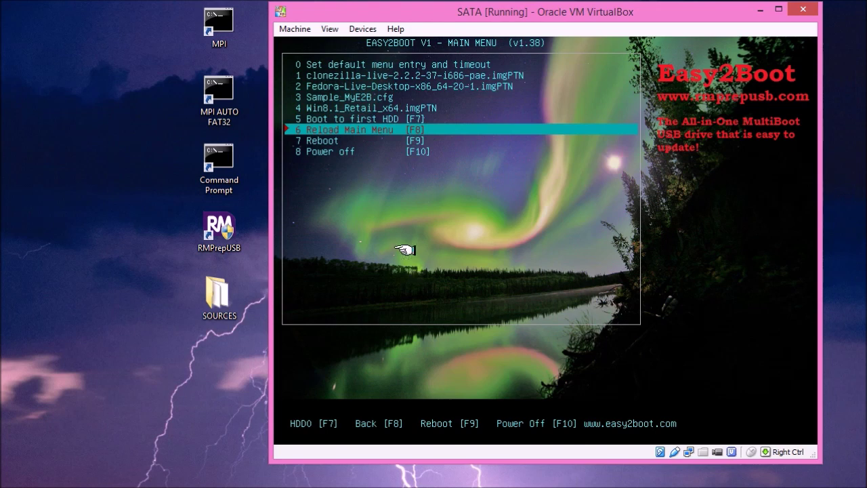
key("Up")
key("Up")
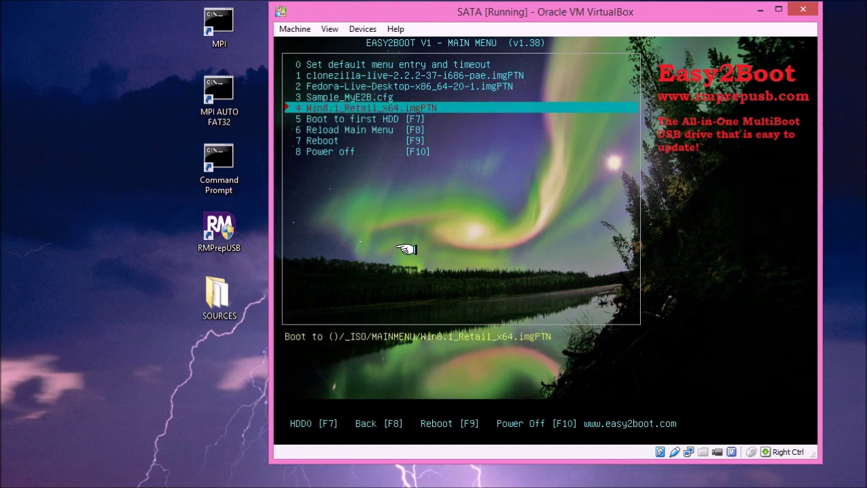
key("Up")
key("Up")
key("Up")
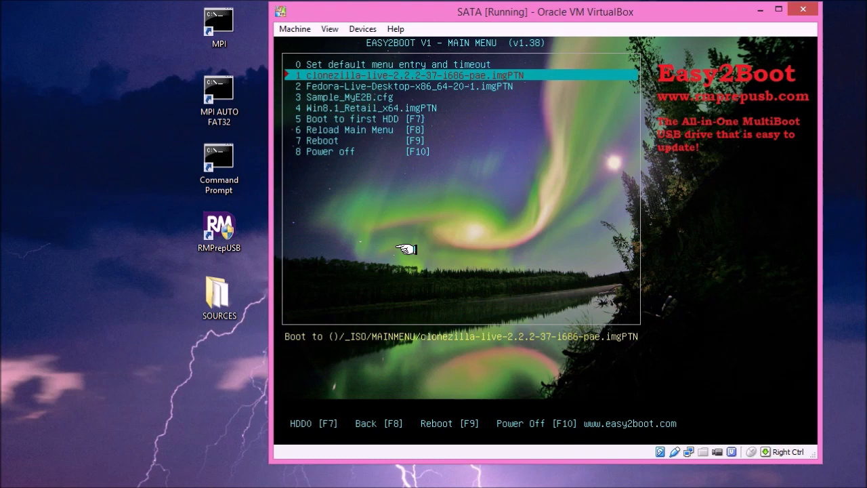
key("Down")
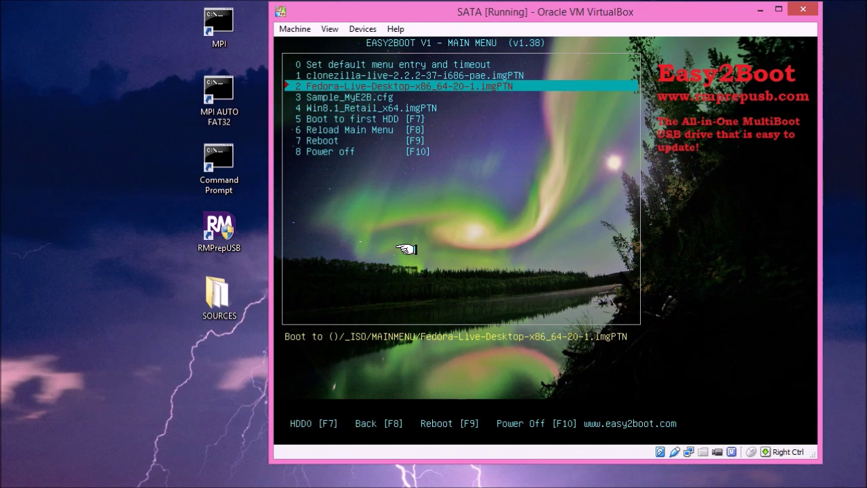
key("Down")
key("Down")
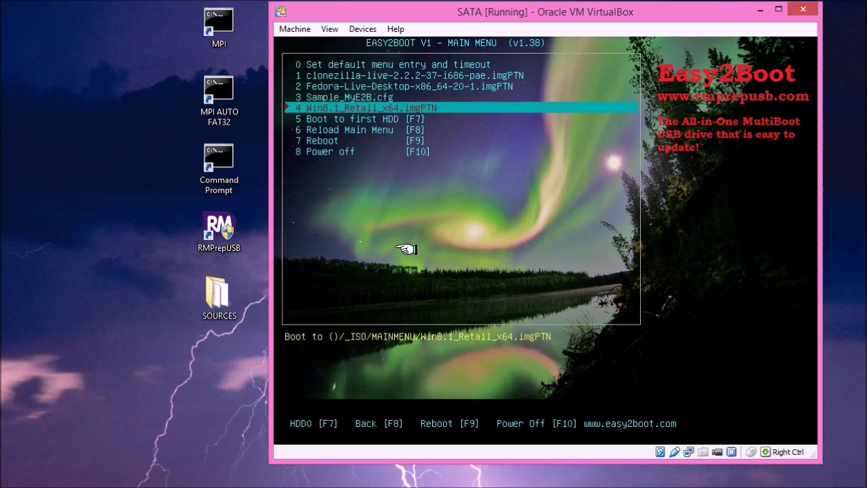
key("F8")
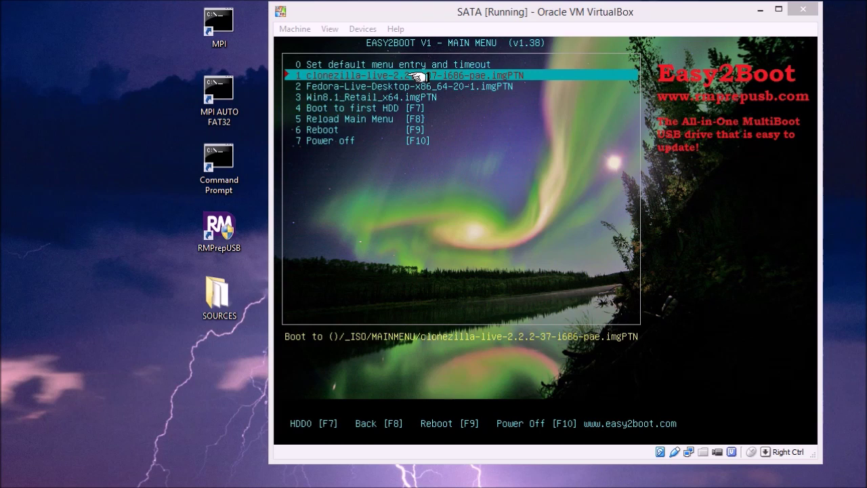
Boot entry 1, clonezilla-live-2.2.2-37-i686-pae.imgPTN, from the Easy2Boot main menu.
key("Return")
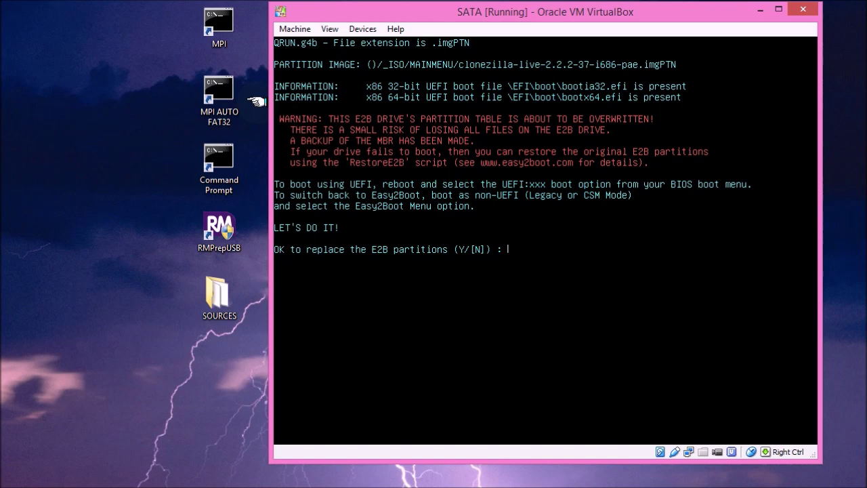
Answer y to replacing the E2B partitions and let the clonezilla CSM BIOS Menu load.
type("y")
key("Return")
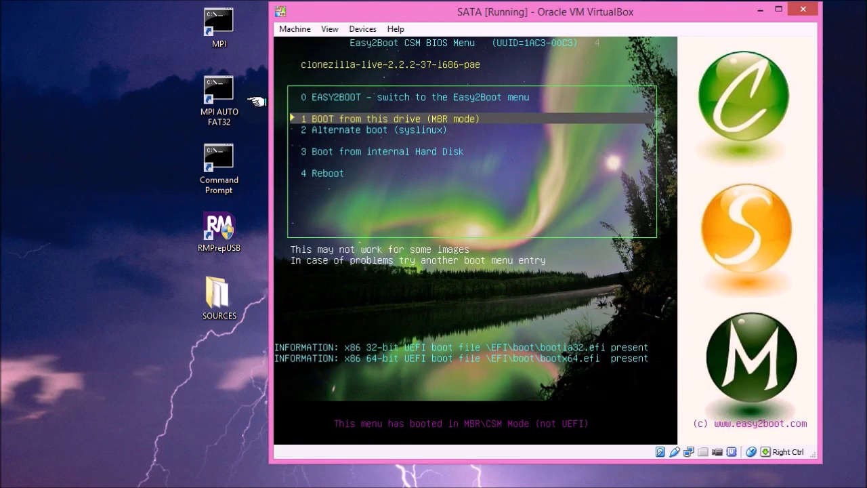
left_click(257, 102)
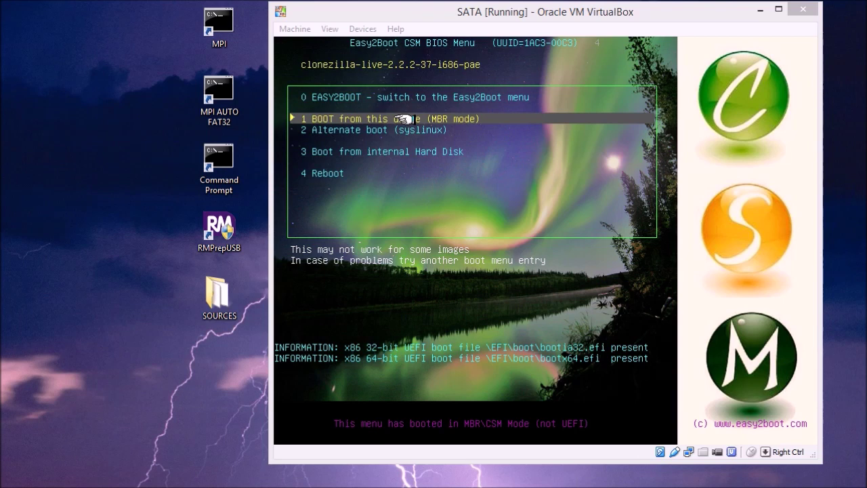
Step through the clonezilla CSM menu entries and reboot the VM with entry 4 Reboot.
left_click(544, 239)
key("Down")
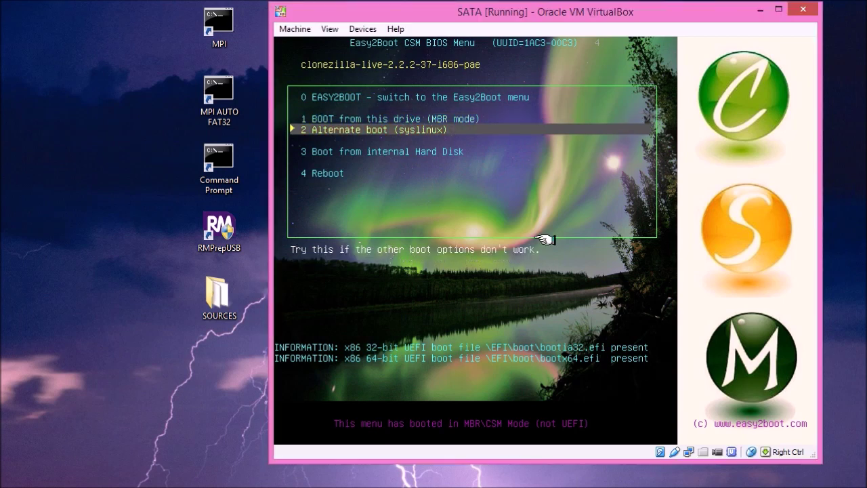
key("Up")
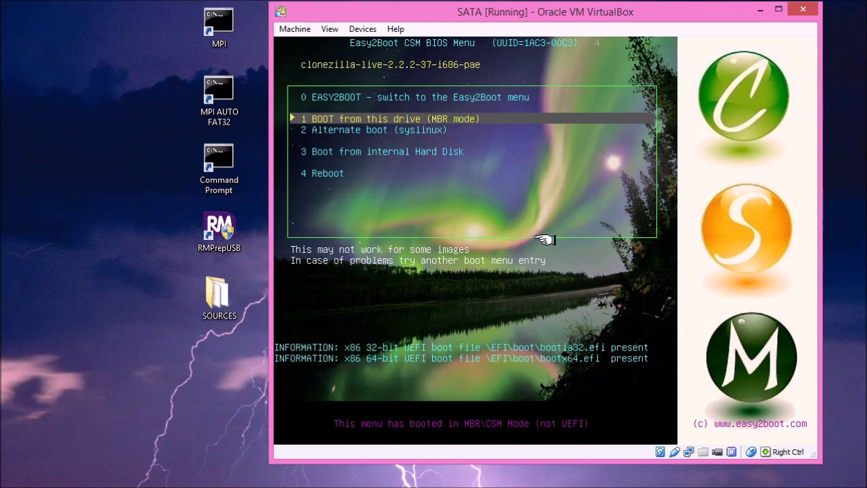
key("Down")
key("Up")
key("Down")
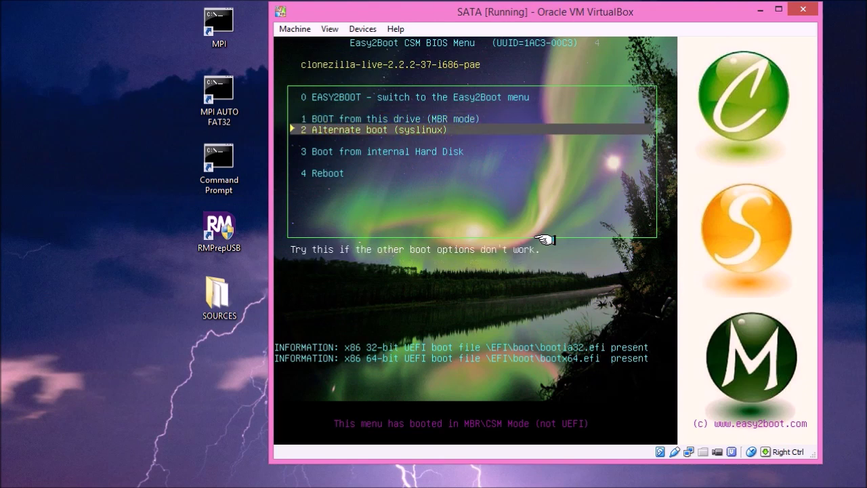
key("Up")
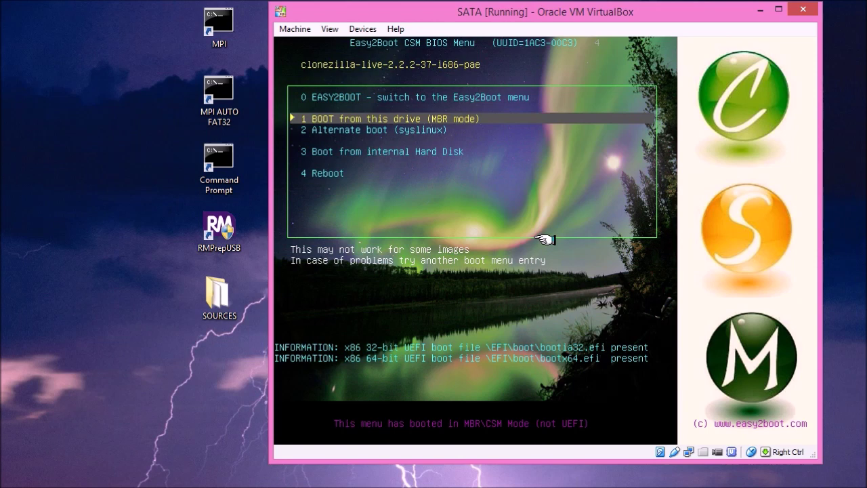
key("Down")
key("Down")
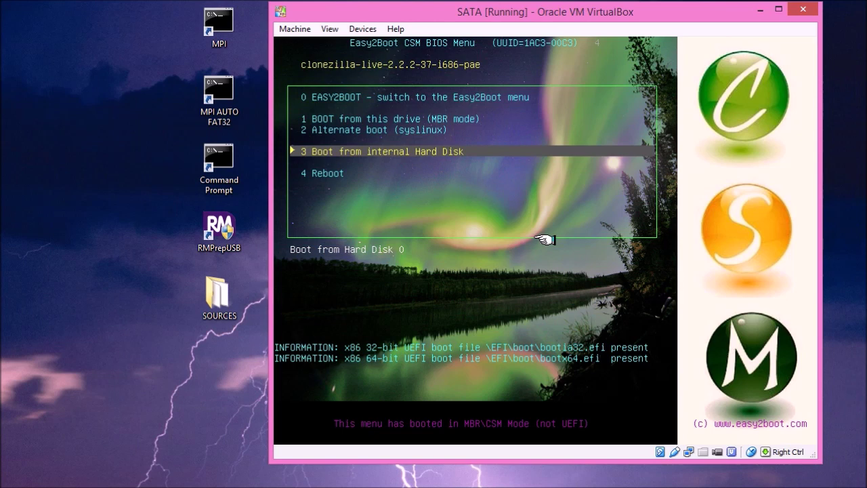
key("Down")
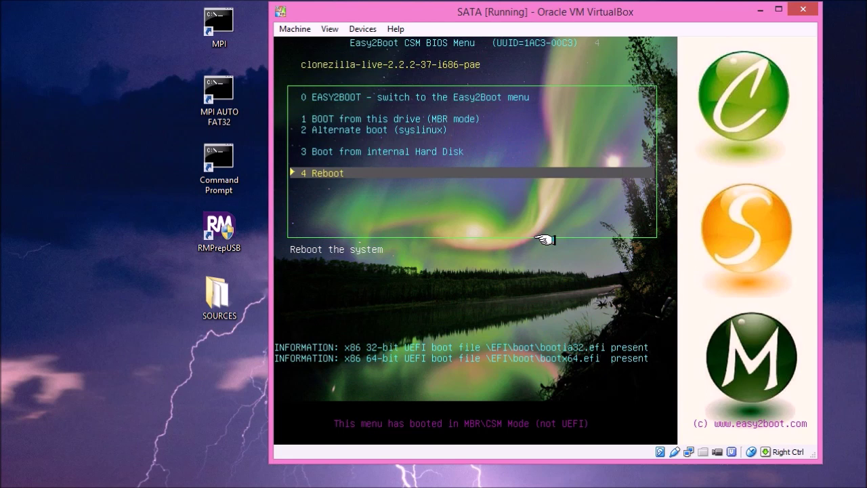
key("Return")
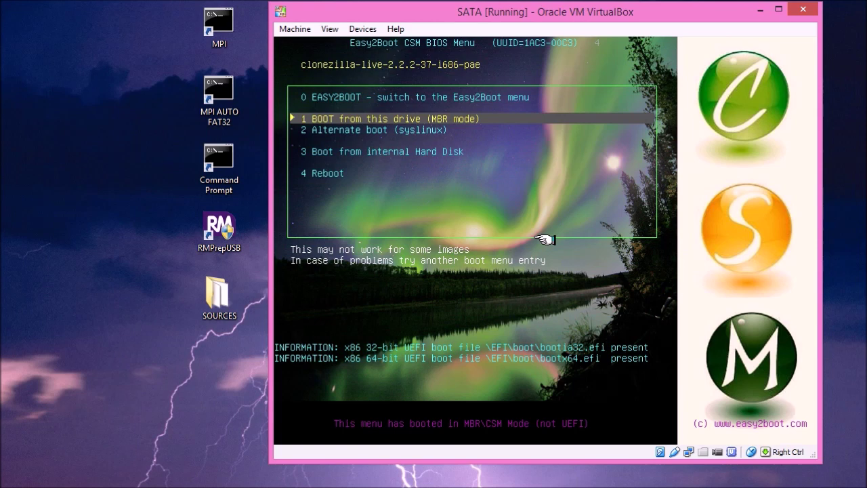
Boot Clonezilla in MBR mode with its default settings, then reset the virtual machine.
key("Return")
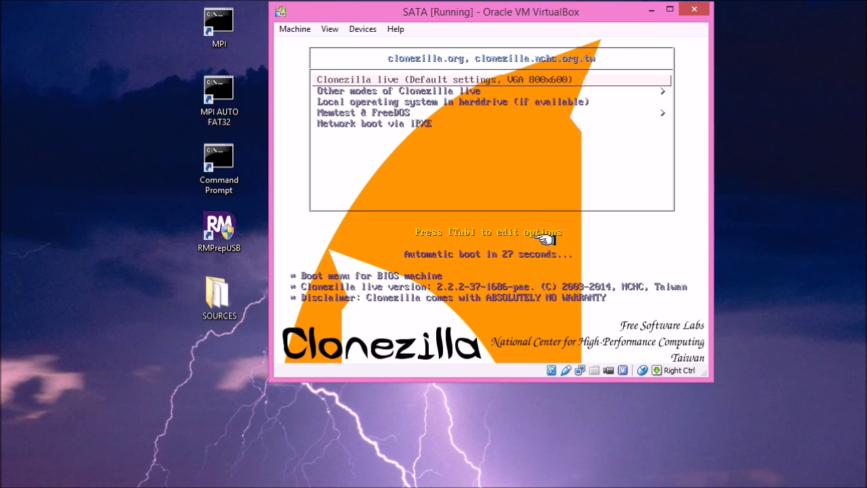
key("Return")
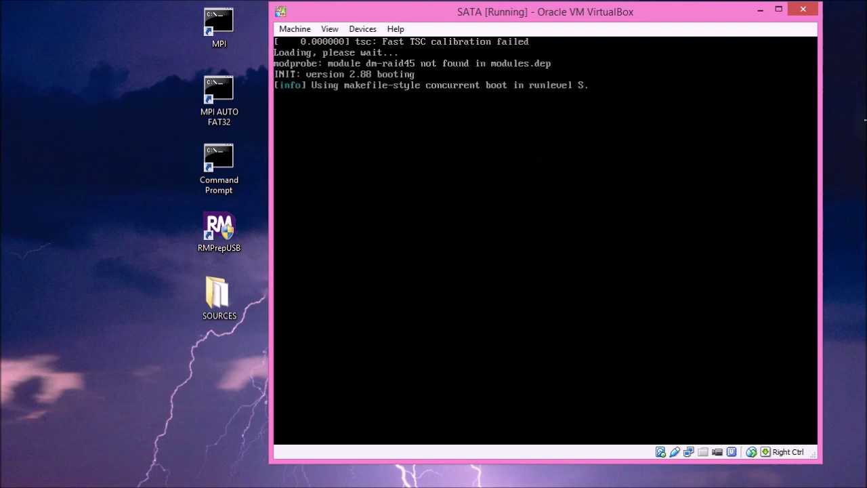
left_click(218, 295)
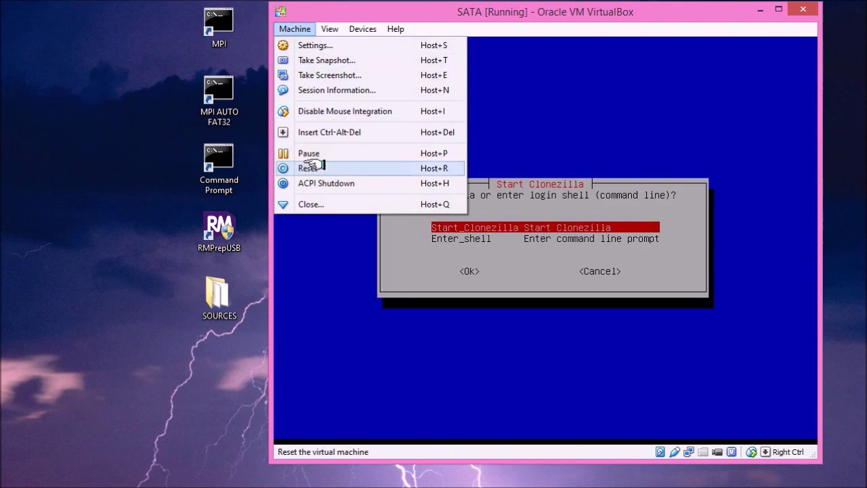
left_click(312, 168)
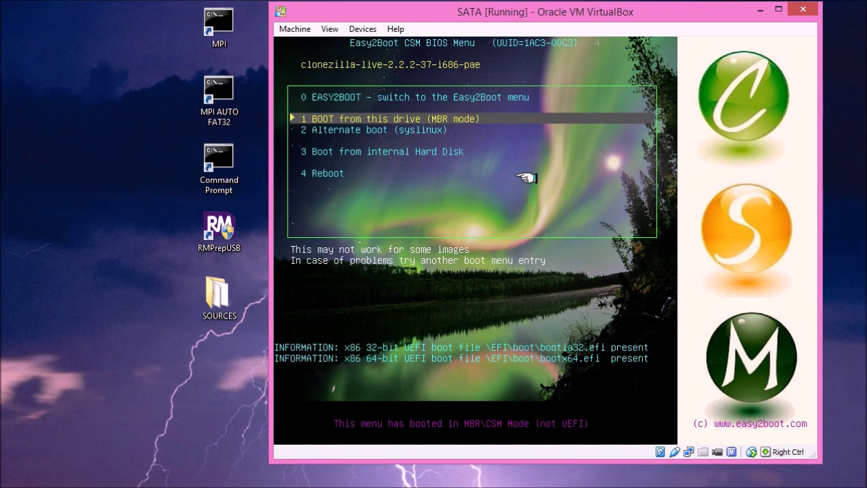
Power off the SATA virtual machine and open the Edit settings of the EFI 64-bit entry.
left_click(287, 27)
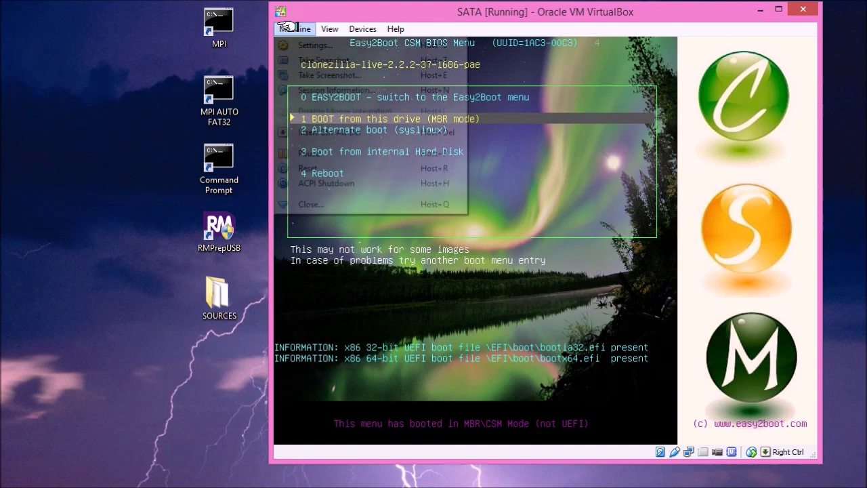
left_click(313, 202)
left_click(484, 273)
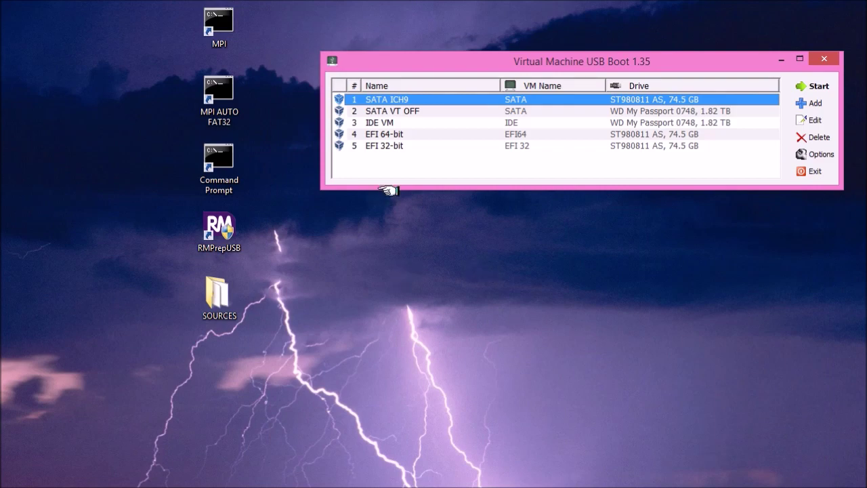
left_click(475, 134)
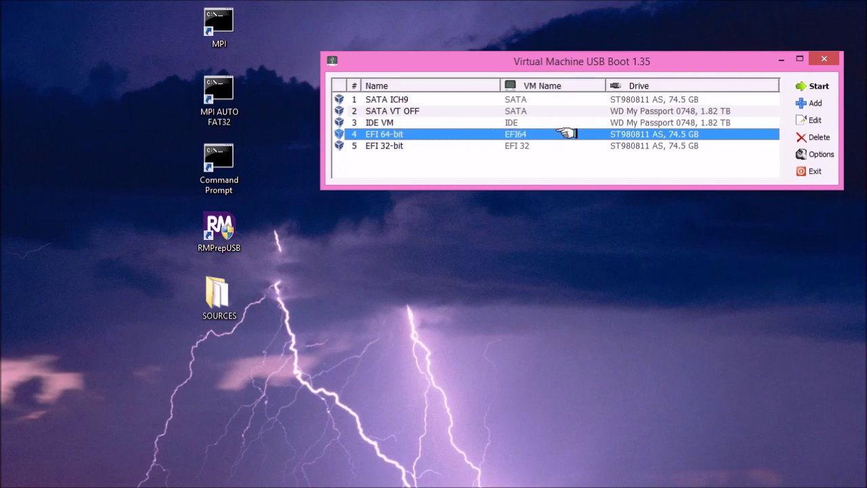
left_click(794, 121)
Set the EFI 64-bit entry's boot drive to ST980811 AS, 74.5 GB [E] and save it.
left_click(630, 126)
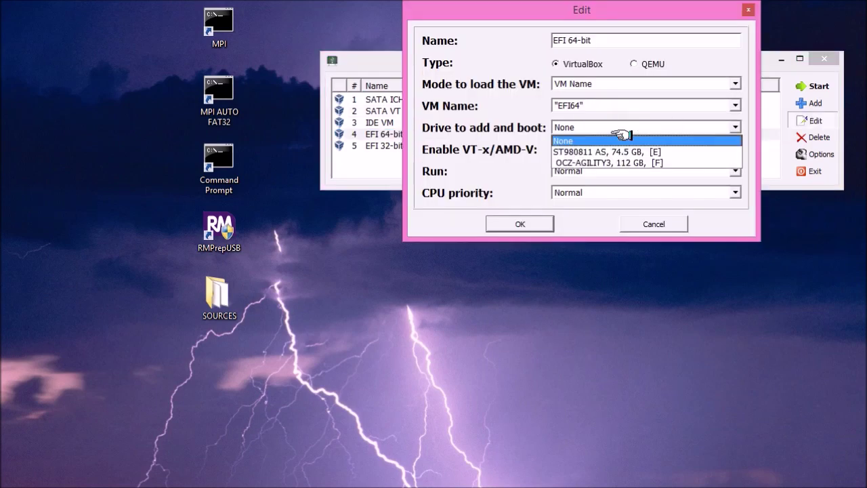
left_click(615, 150)
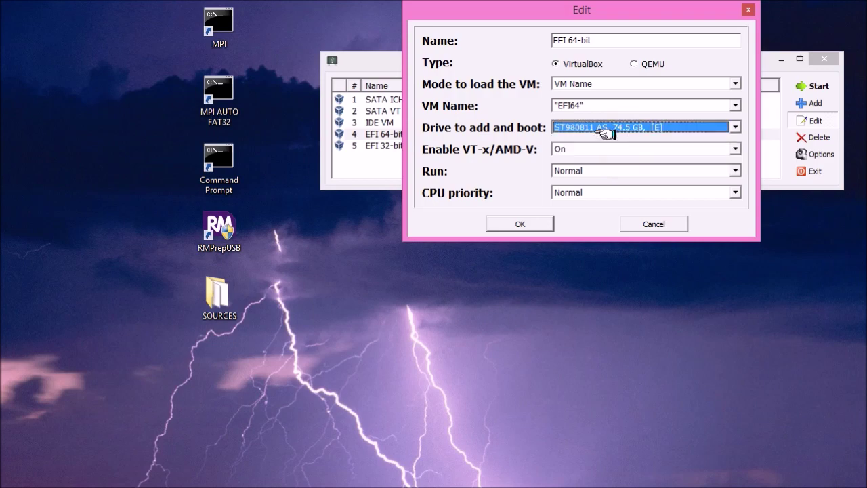
left_click(525, 222)
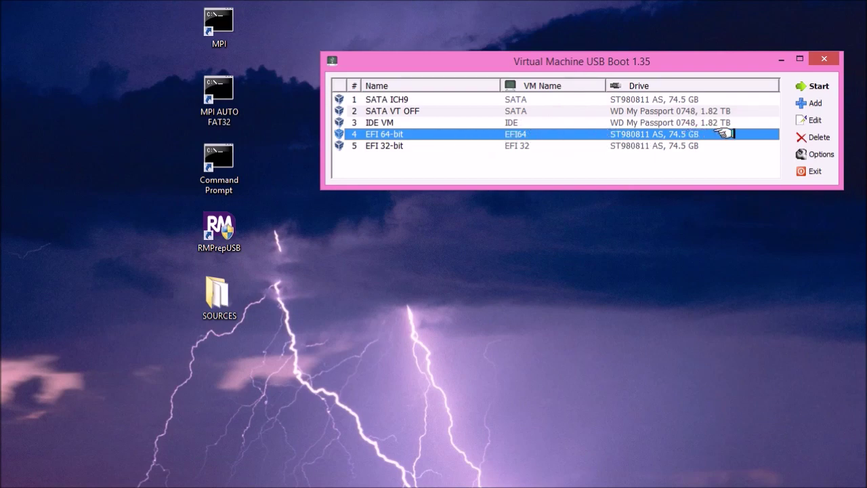
Start the EFI64 virtual machine and boot Clonezilla's default GRUB entry.
left_click(807, 87)
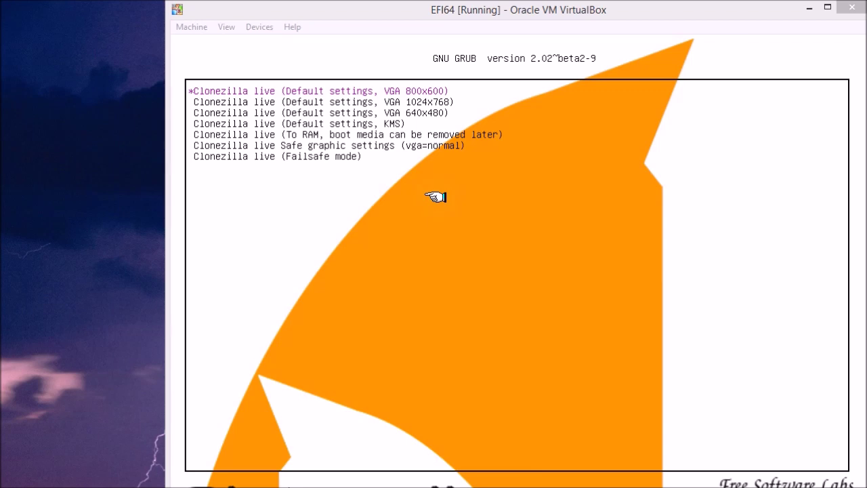
left_click(518, 294)
key("Return")
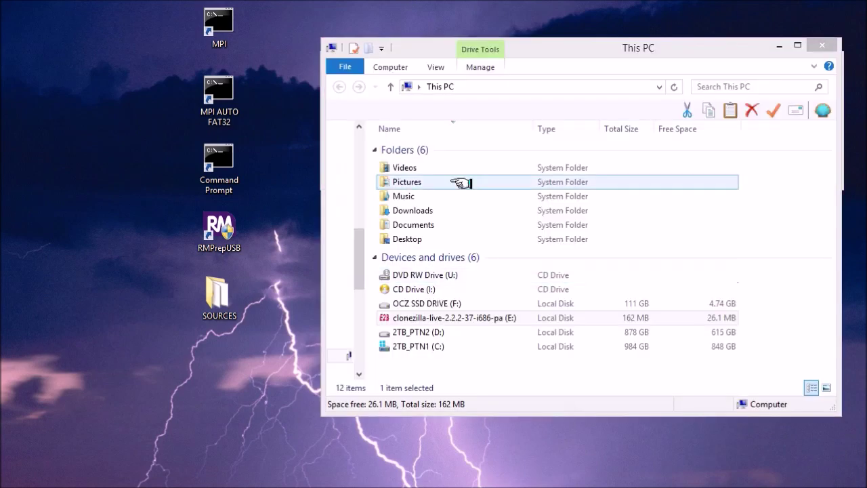
left_click(434, 317)
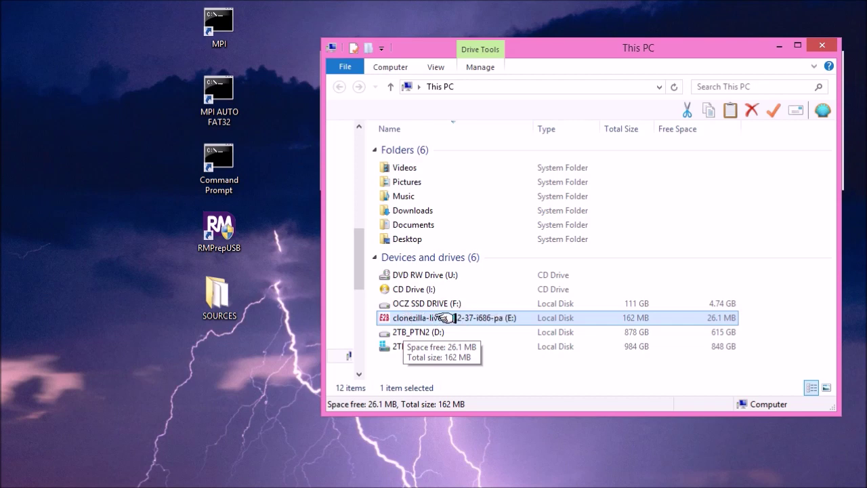
right_click(447, 318)
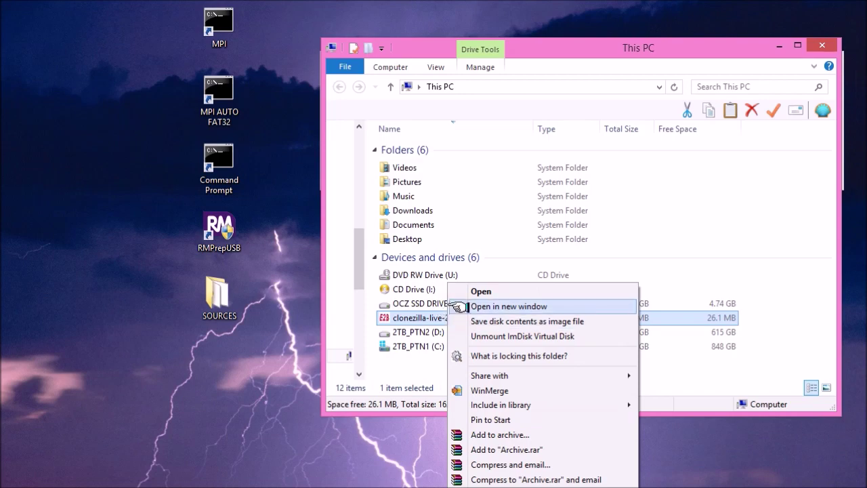
left_click(452, 306)
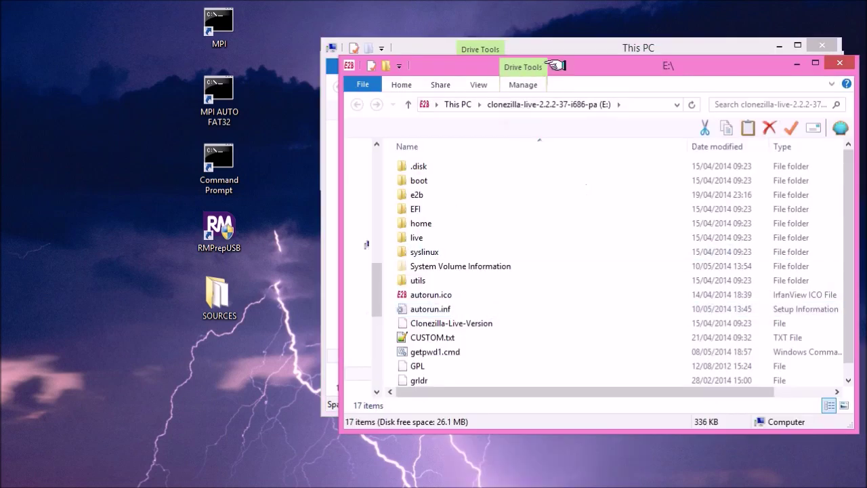
left_click_drag(339, 59, 68, 9)
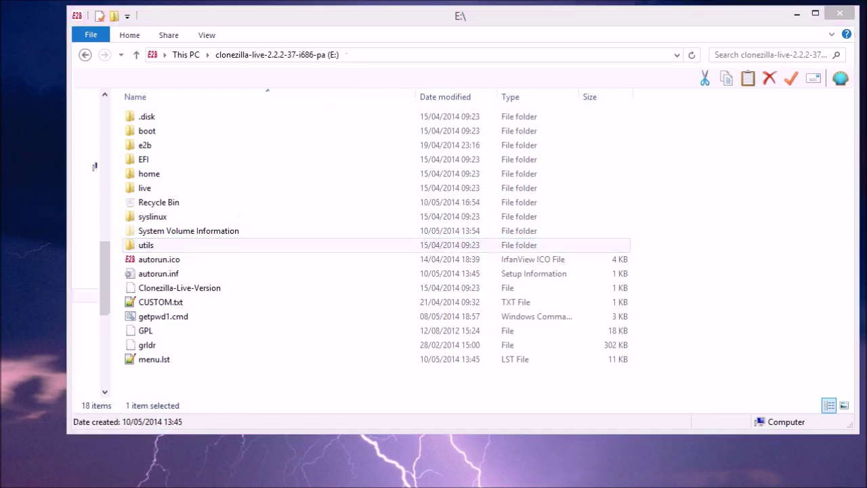
left_click(834, 14)
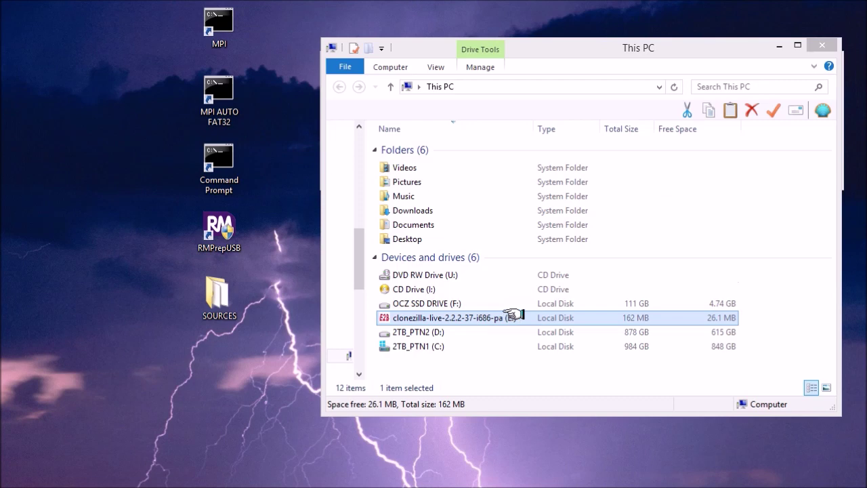
double_click(467, 315)
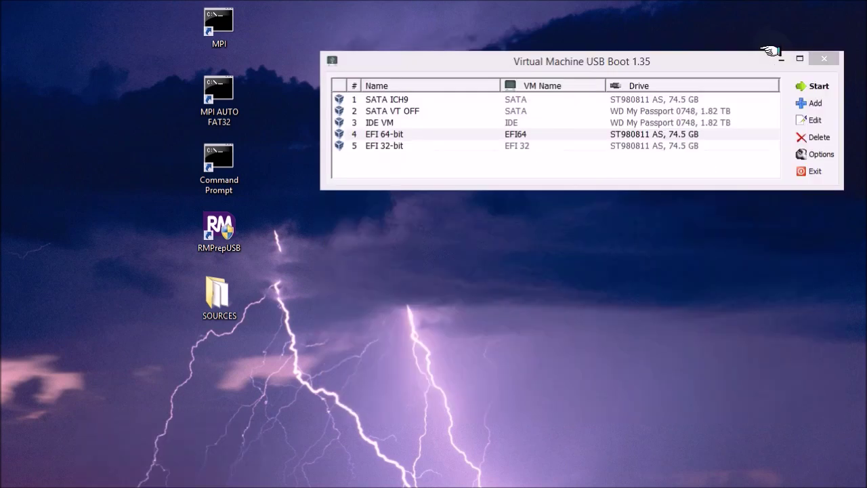
Decline the missing-drive warning, set SATA ICH9 to boot ST980811 74.5 GB [E], and start it.
left_click(630, 97)
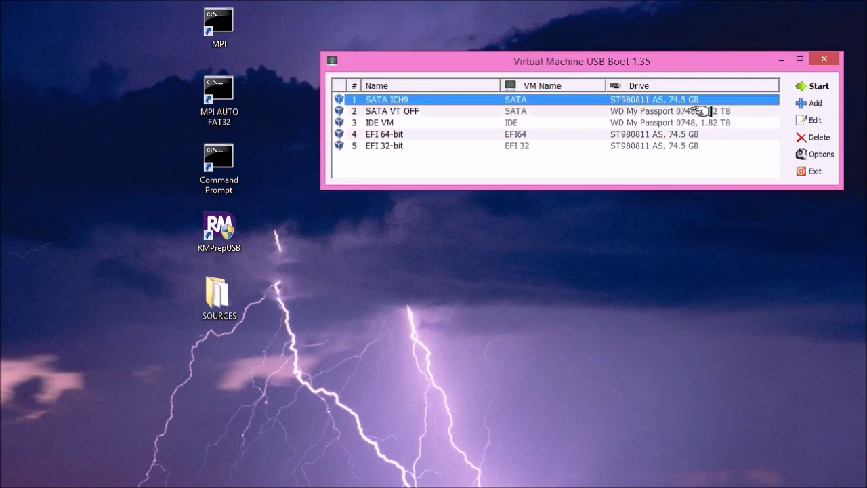
left_click(803, 83)
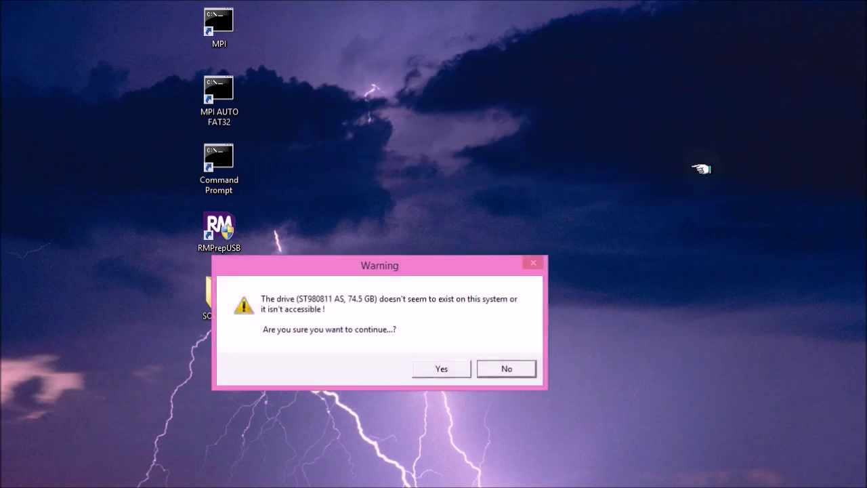
left_click(489, 366)
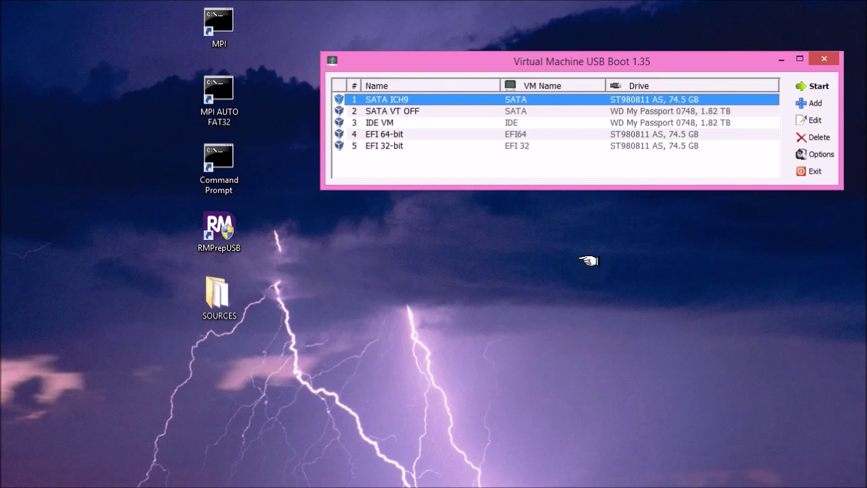
left_click(808, 121)
left_click(596, 126)
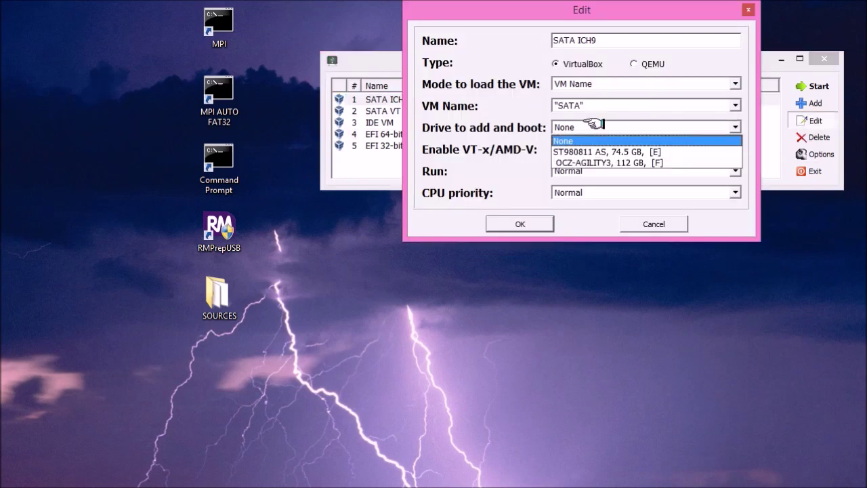
left_click(603, 149)
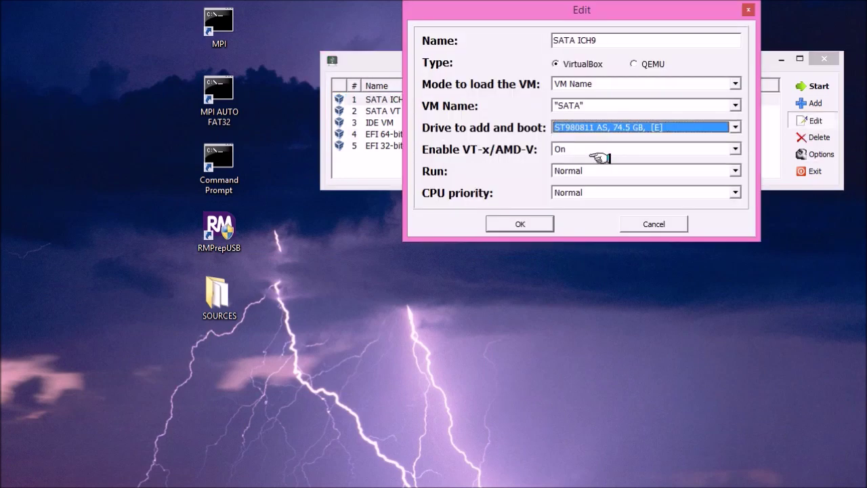
left_click(521, 224)
left_click(789, 85)
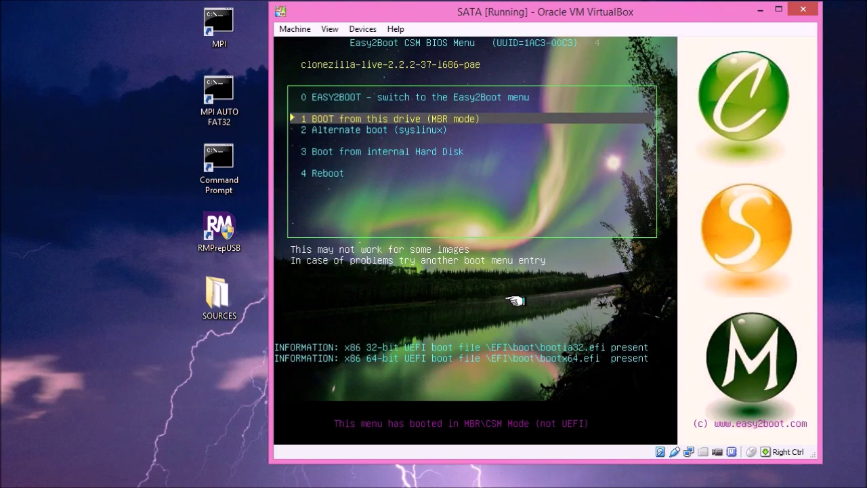
Switch from the clonezilla CSM menu to Easy2Boot via the 0 EASY2BOOT entry.
key("Up")
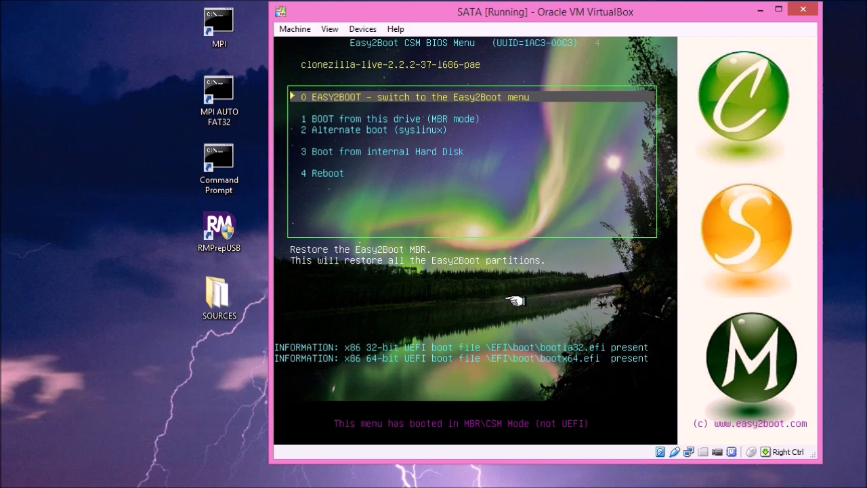
key("Return")
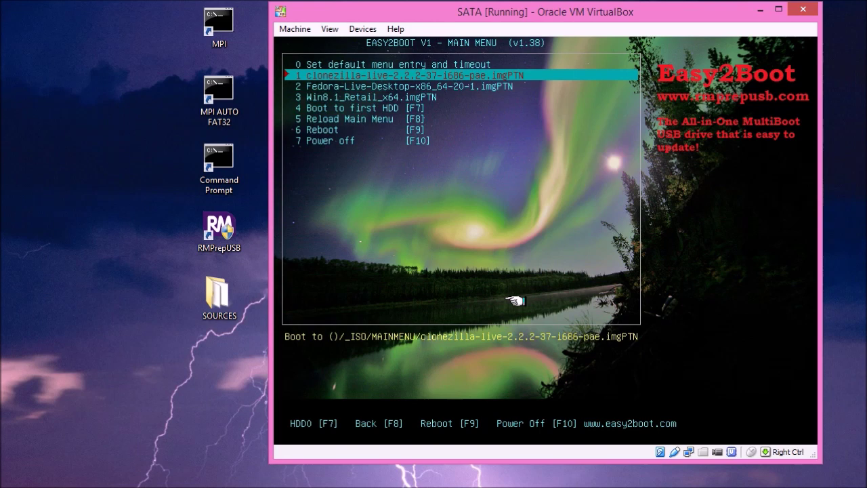
Step through the Easy2Boot menu entries (clonezilla, Fedora-Live-Desktop, default/timeout) to preview each boot path.
key("Down")
key("Down")
key("Down")
key("Down")
key("Up")
key("Up")
key("Up")
key("Up")
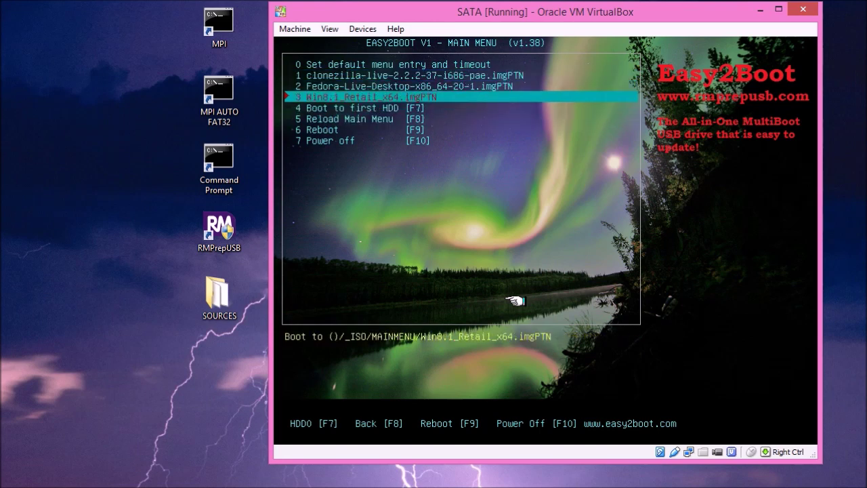
key("Down")
key("Down")
key("Up")
key("Up")
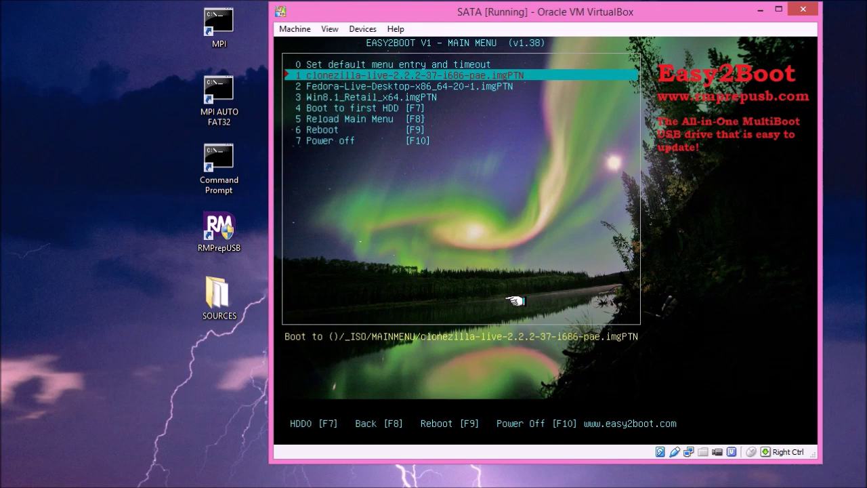
key("Down")
key("Up")
key("Up")
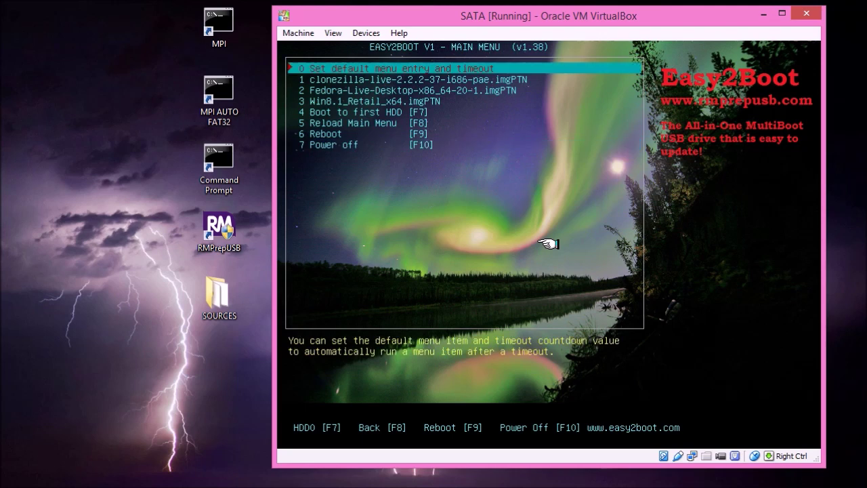
key("Up")
key("Up")
key("Up")
key("Up")
key("Up")
key("Up")
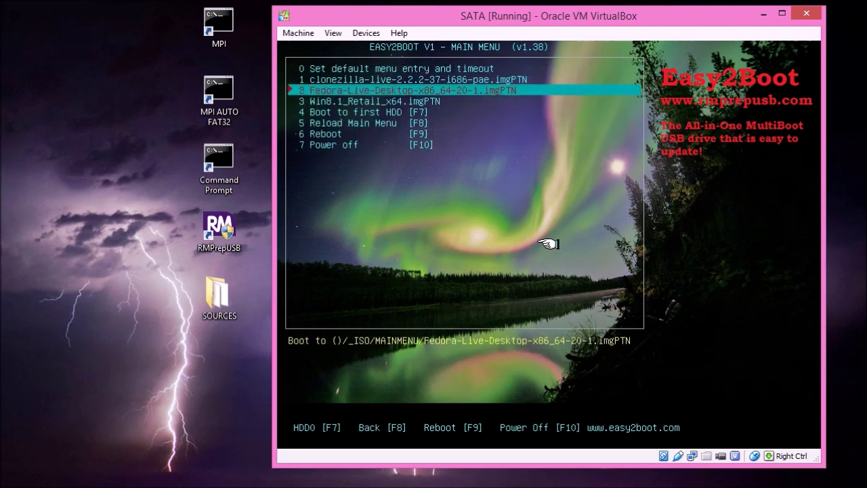
key("Up")
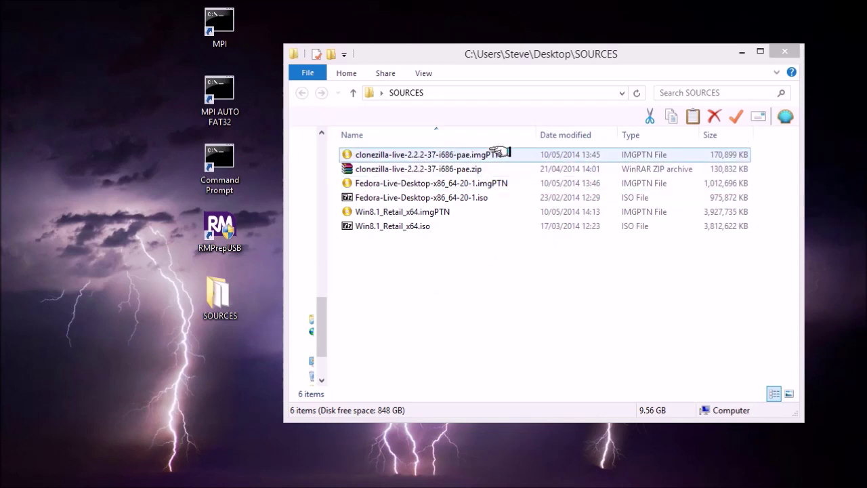
Select the Win8.1_Retail_x64.iso, Fedora-Live-Desktop ISO and clonezilla zip in SOURCES to see their details.
left_click(393, 228)
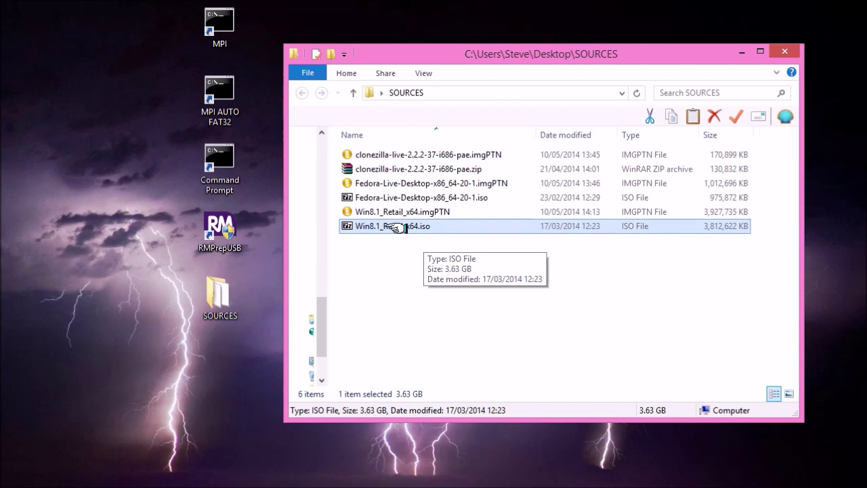
left_click(416, 198)
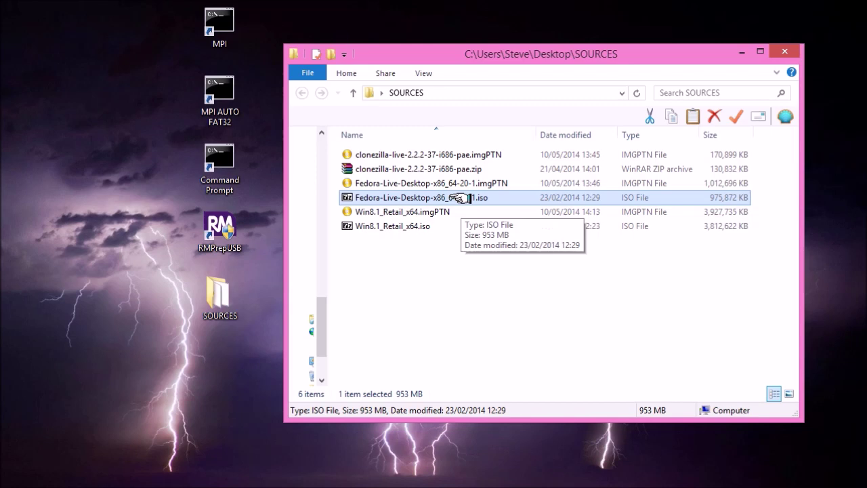
left_click(428, 170)
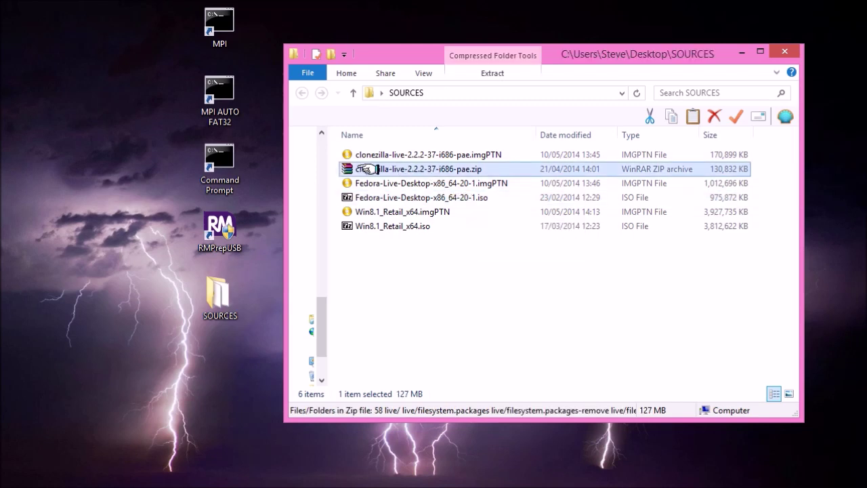
mouse_move(401, 170)
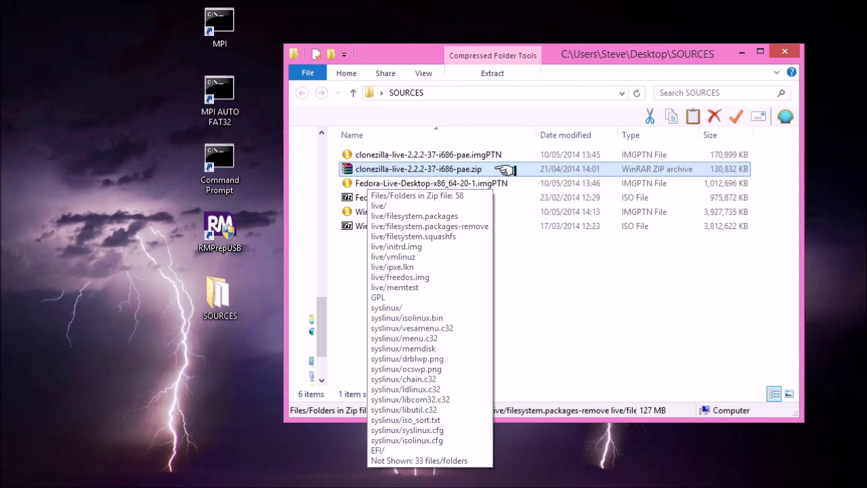
Show the SOURCES folder path as text, reselect the clonezilla zip, then switch to F:\MakePartImage.
left_click(505, 90)
left_click(489, 170)
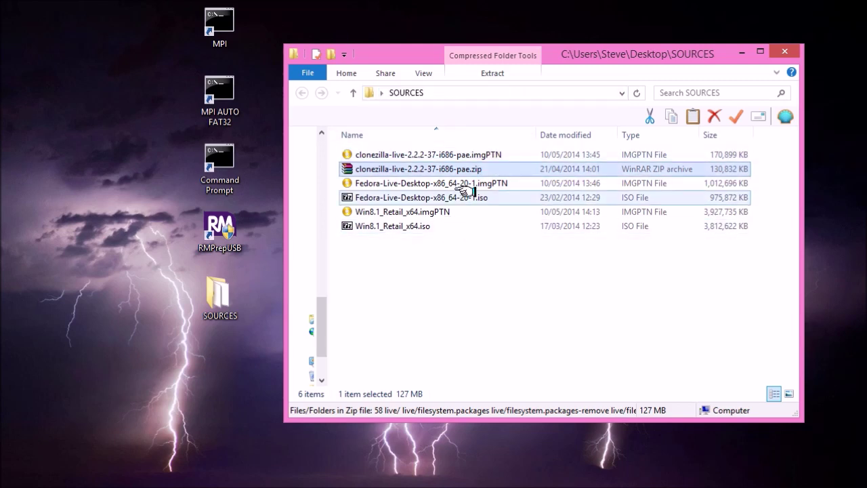
mouse_move(494, 162)
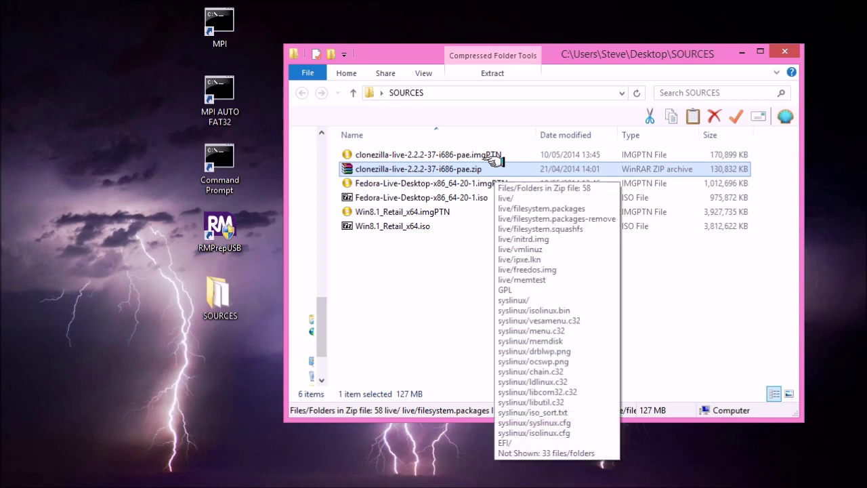
mouse_move(434, 226)
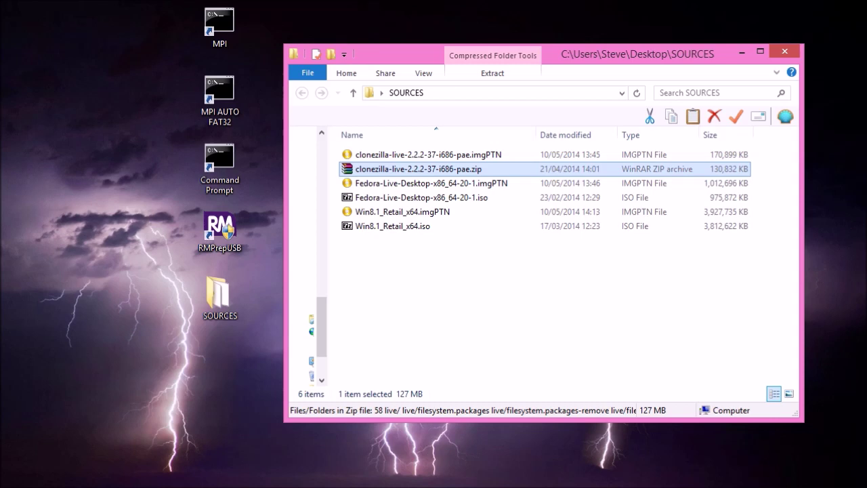
key("alt+Tab")
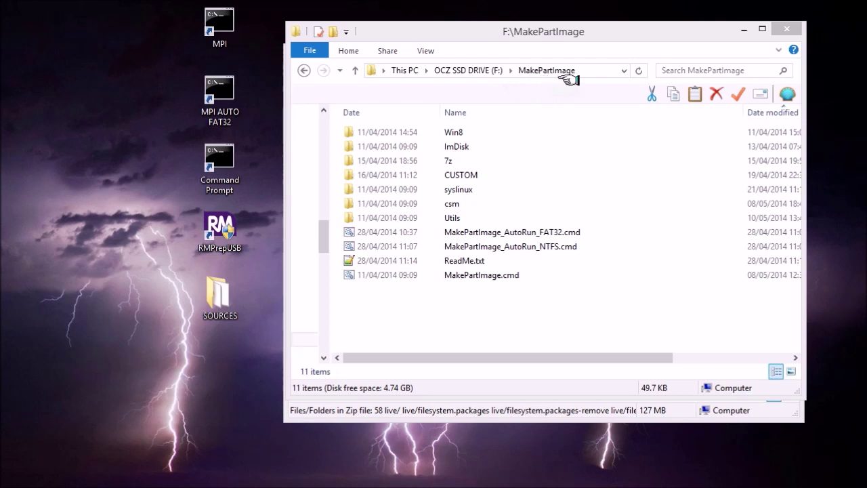
Review MakePartImage.cmd, both AutoRun scripts and ReadMe.txt, then select the MPI AUTO FAT32 desktop shortcut.
left_click(494, 275)
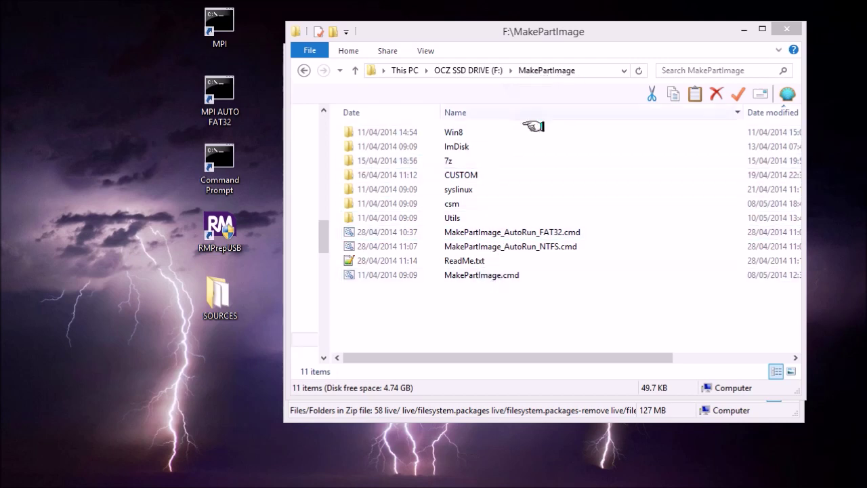
left_click(494, 275)
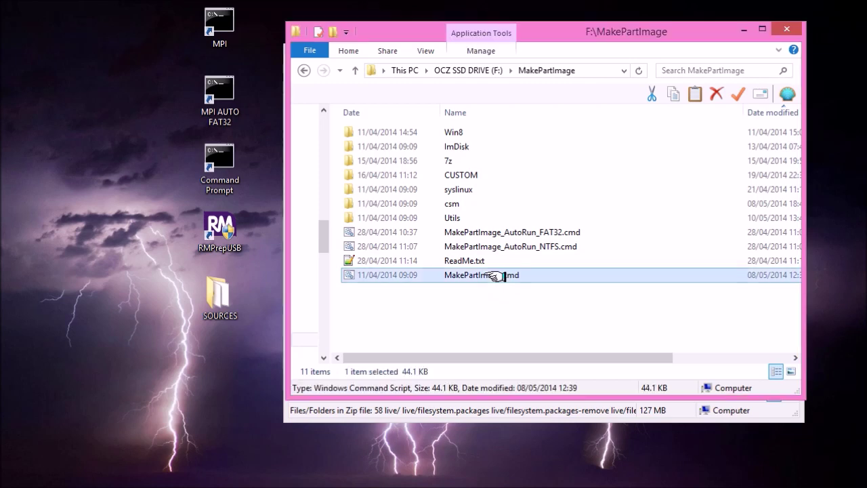
left_click(546, 247)
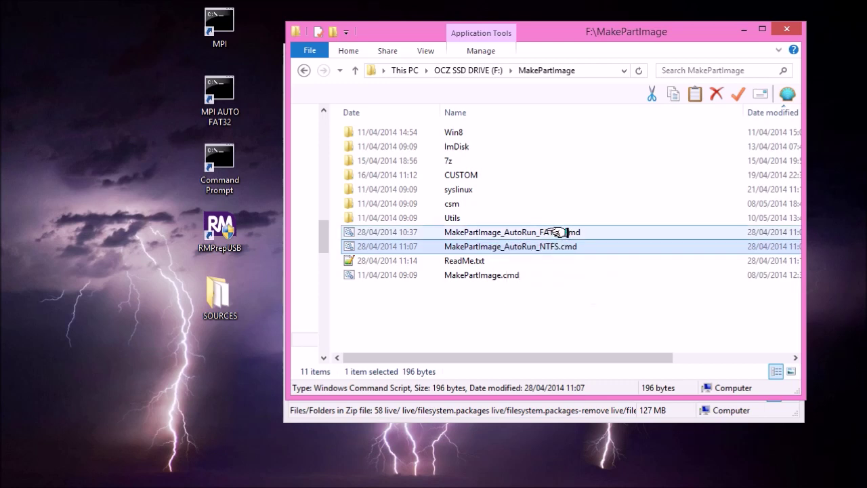
left_click(558, 233)
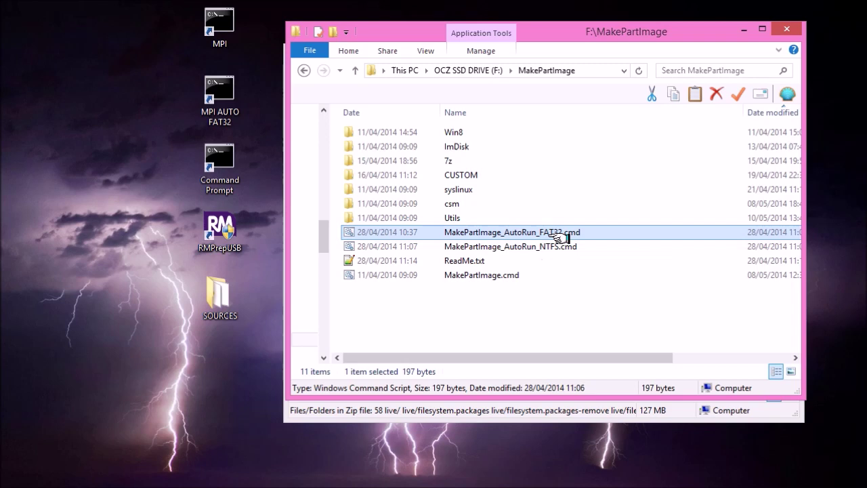
left_click(486, 261)
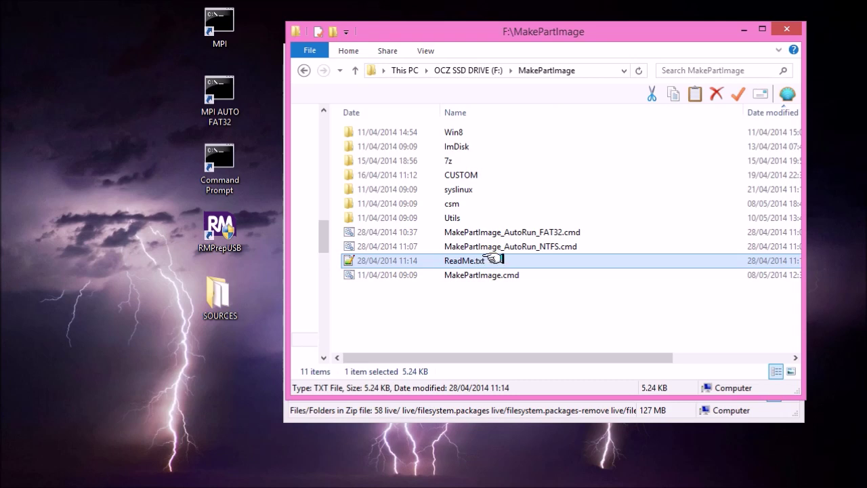
left_click(484, 273)
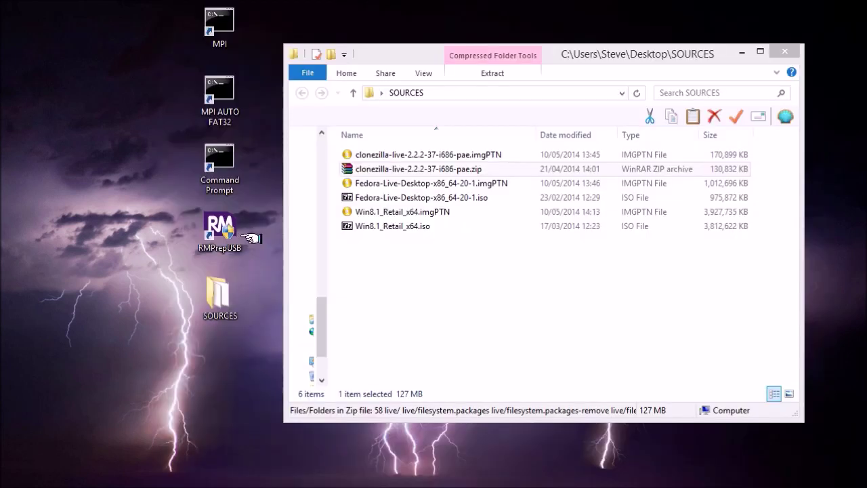
left_click(231, 88)
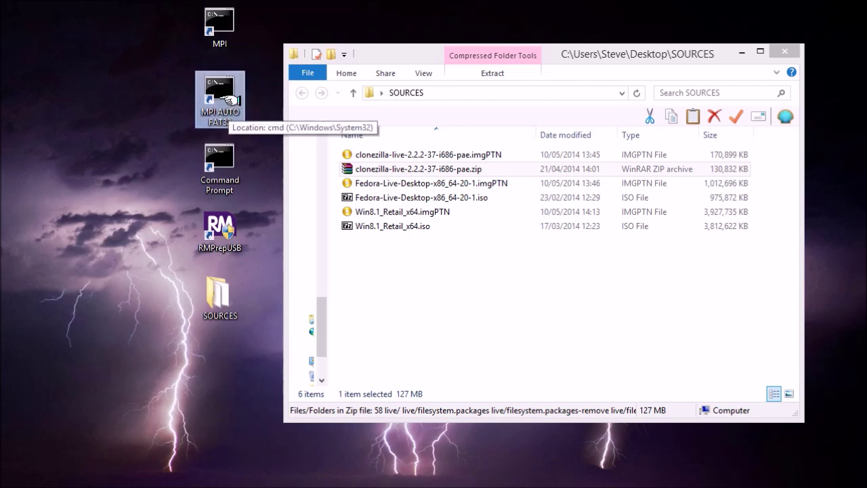
right_click(230, 97)
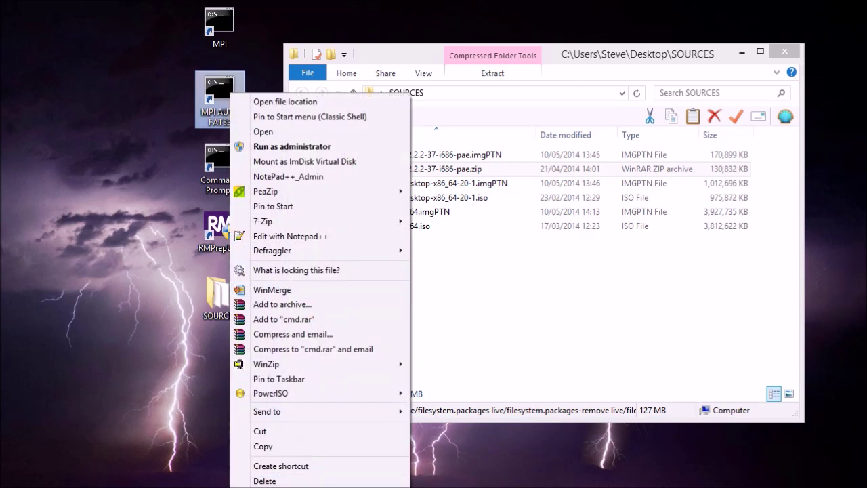
left_click(308, 485)
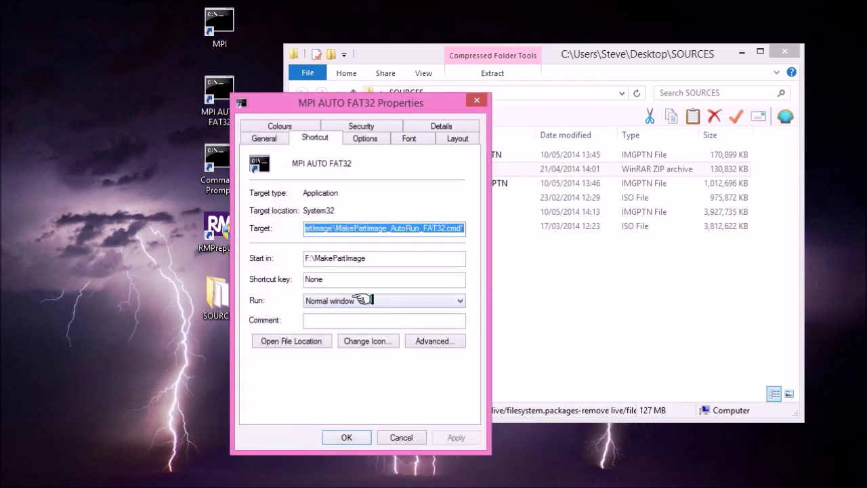
left_click_drag(366, 226, 328, 238)
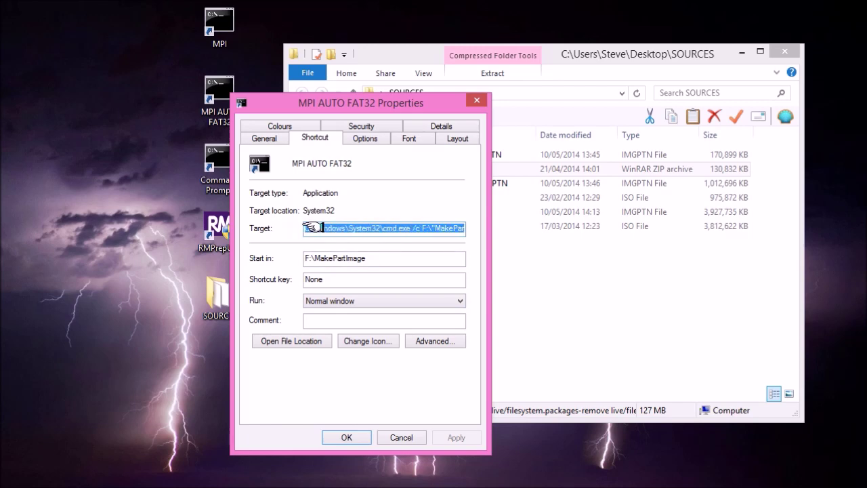
left_click_drag(355, 228, 484, 226)
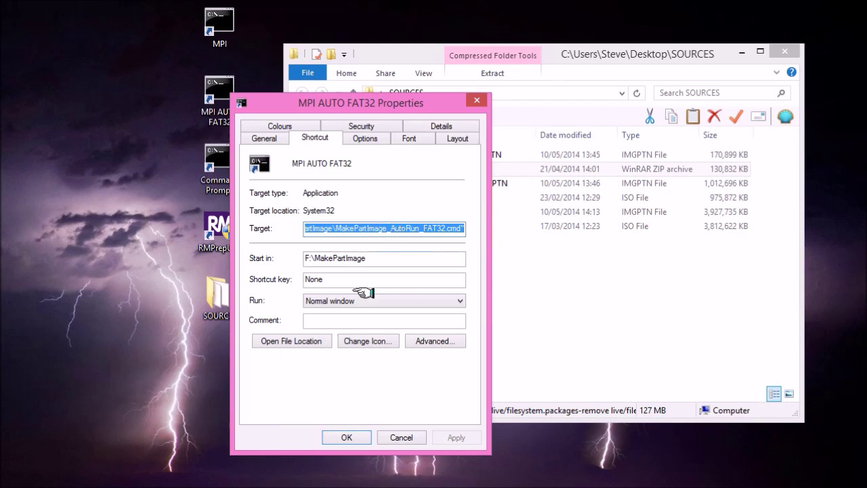
left_click(385, 437)
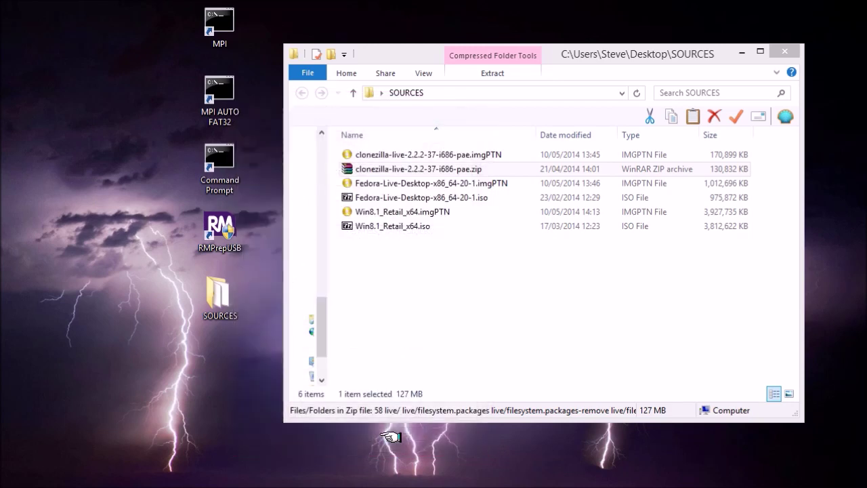
Delete the old Fedora imgPTN file from the SOURCES folder.
left_click(384, 169)
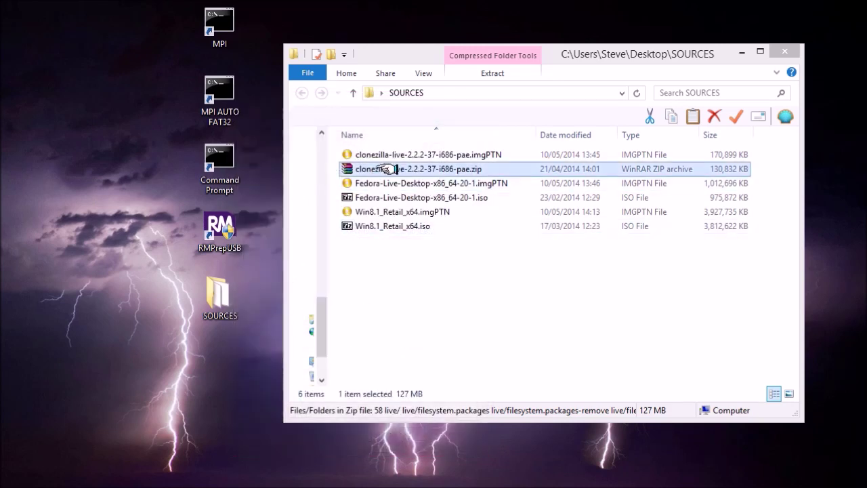
left_click(430, 197)
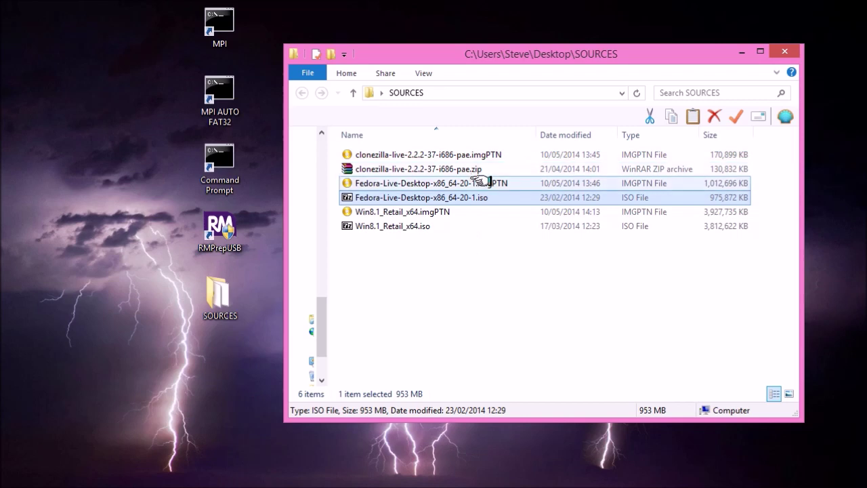
left_click(406, 184)
key("Delete")
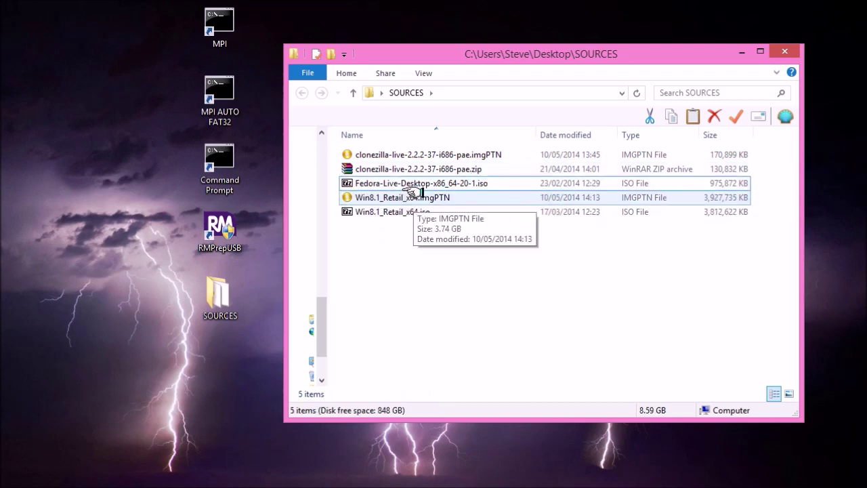
Drag the Fedora ISO onto the MPI AUTO FAT32 shortcut and move the conversion window aside.
left_click(407, 184)
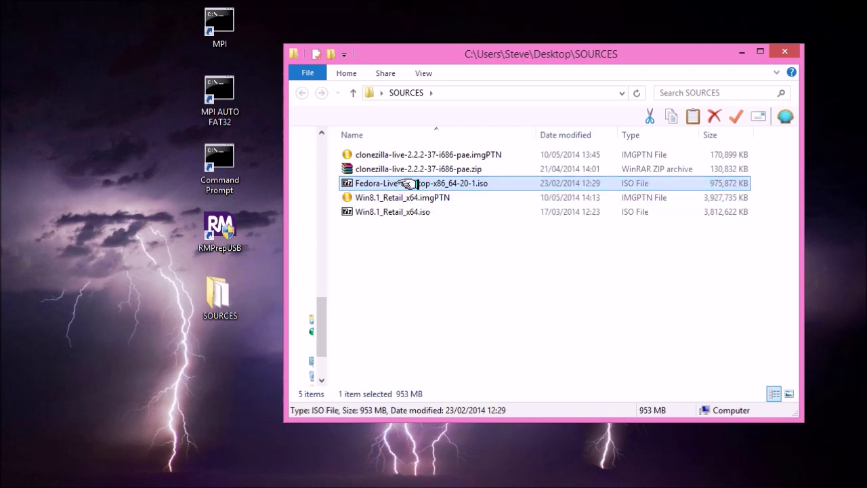
left_click_drag(408, 183, 218, 99)
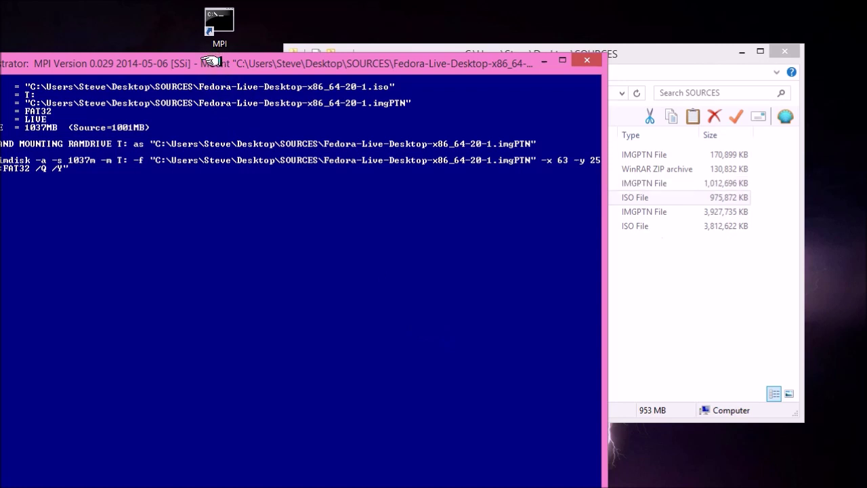
left_click_drag(210, 62, 393, 14)
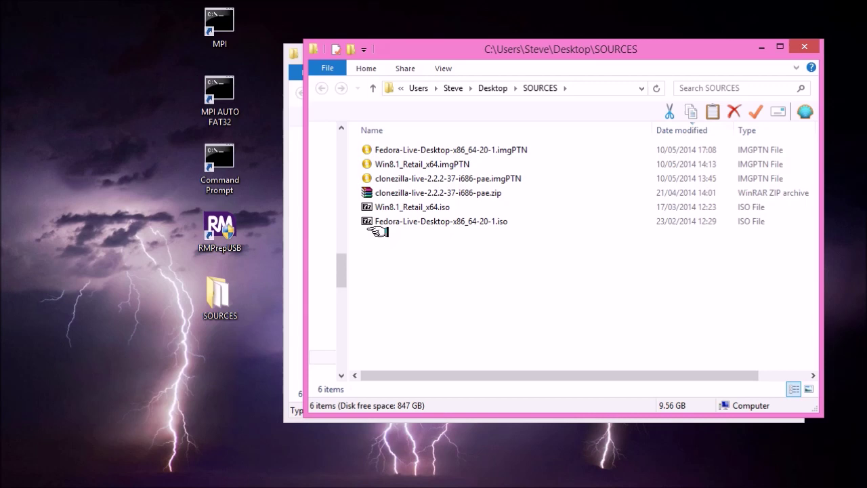
Select the newly created Fedora imgPTN file in SOURCES.
left_click(424, 150)
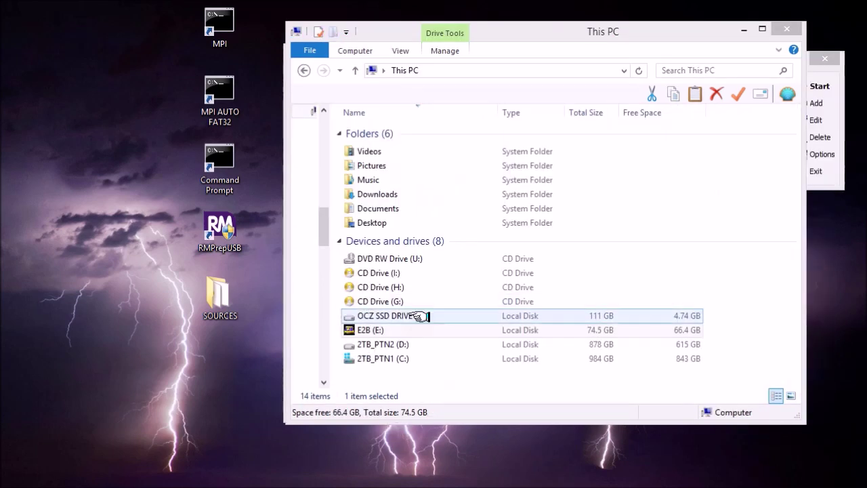
Open E2B (E:), then _ISO and MAINMENU, and return to _ISO via the address bar.
double_click(420, 330)
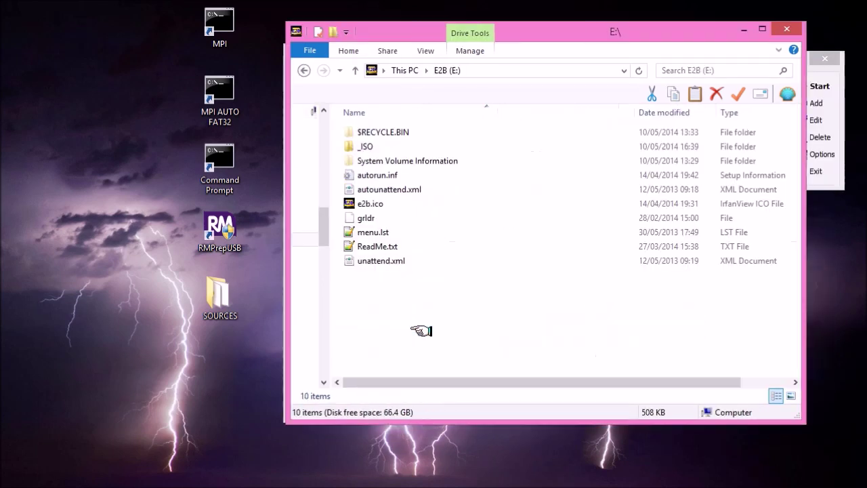
double_click(382, 148)
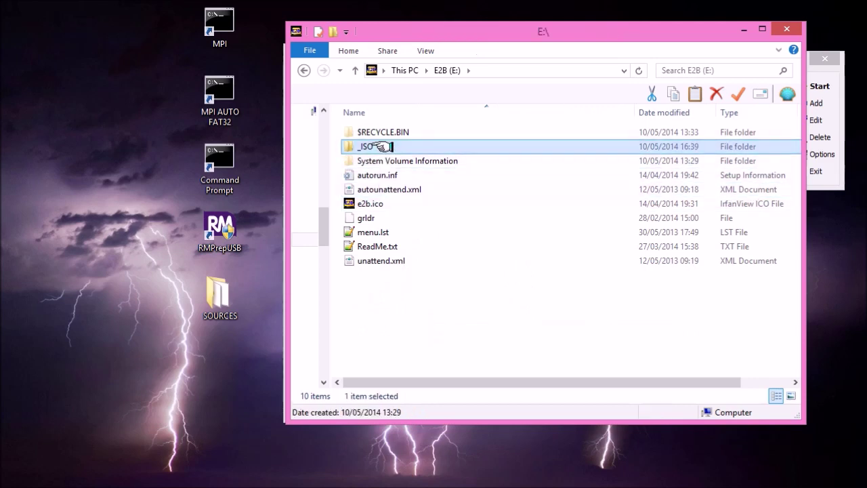
left_click(400, 204)
double_click(400, 203)
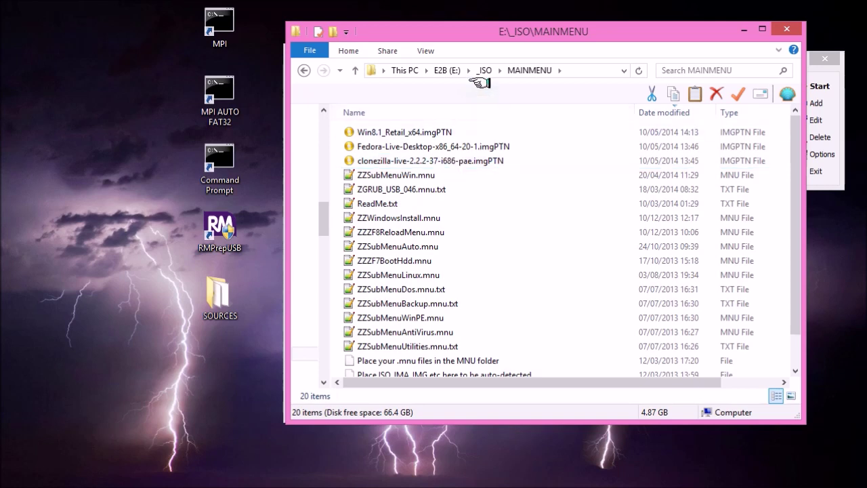
left_click(483, 70)
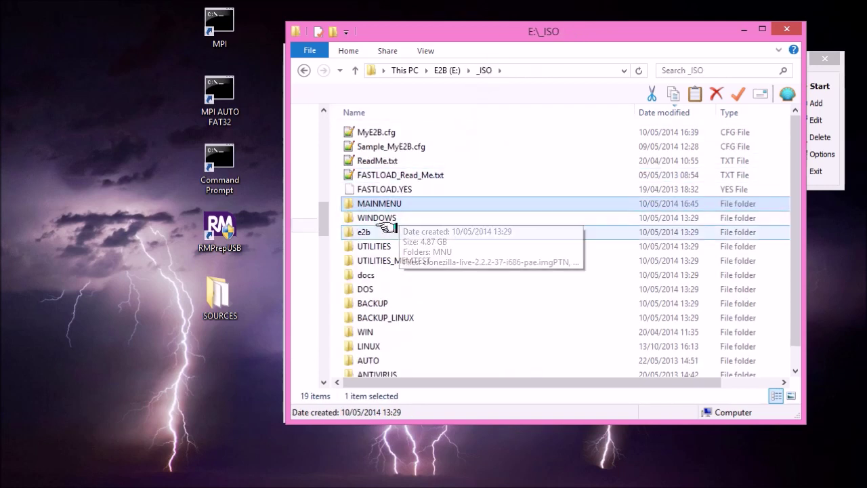
scroll(464, 277, "down", 1)
double_click(371, 311)
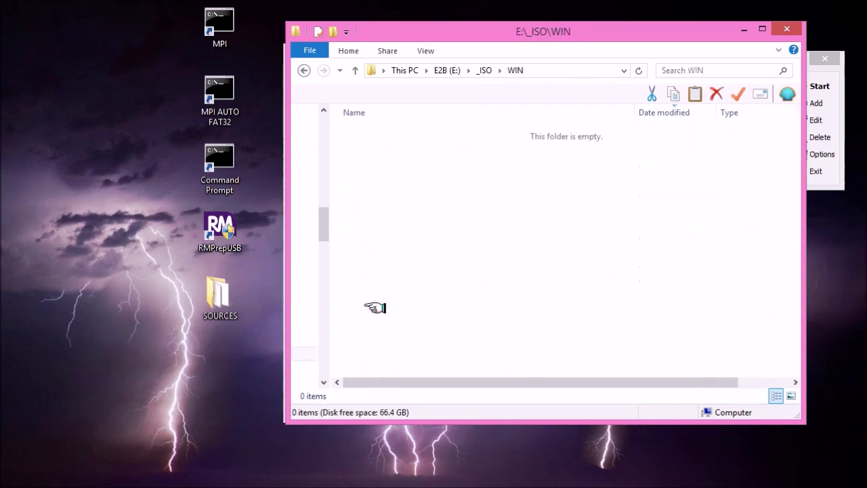
left_click(489, 72)
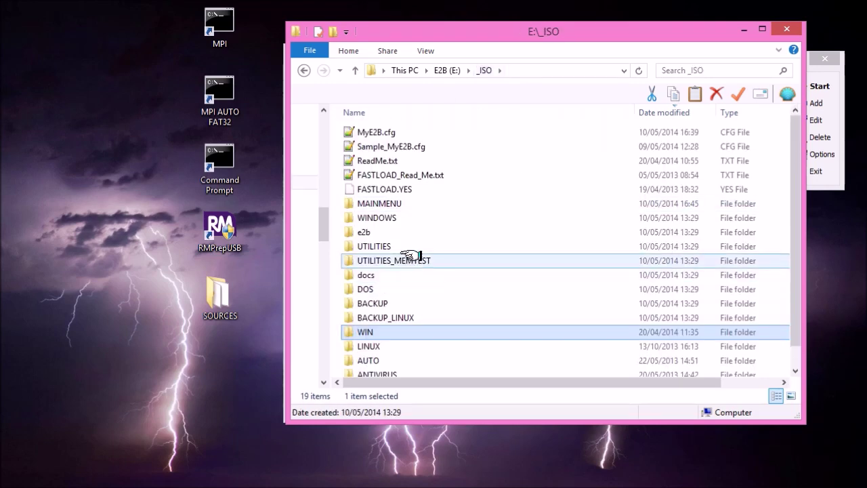
scroll(421, 294, "down", 1)
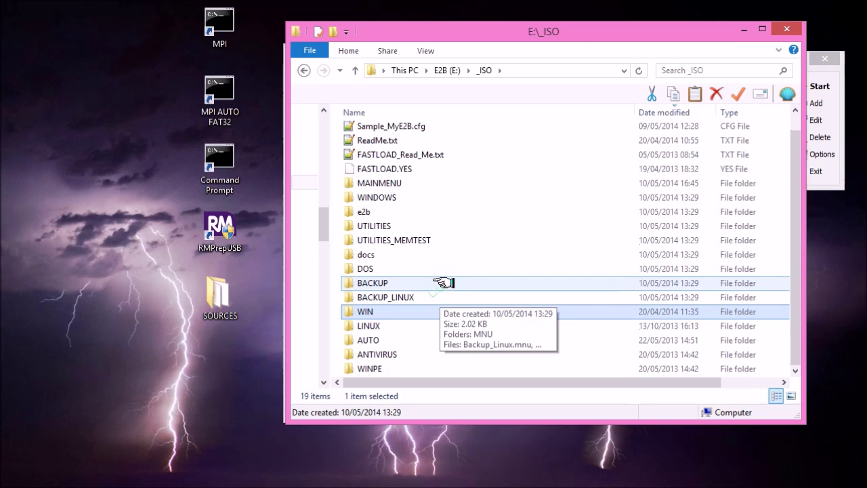
left_click(405, 325)
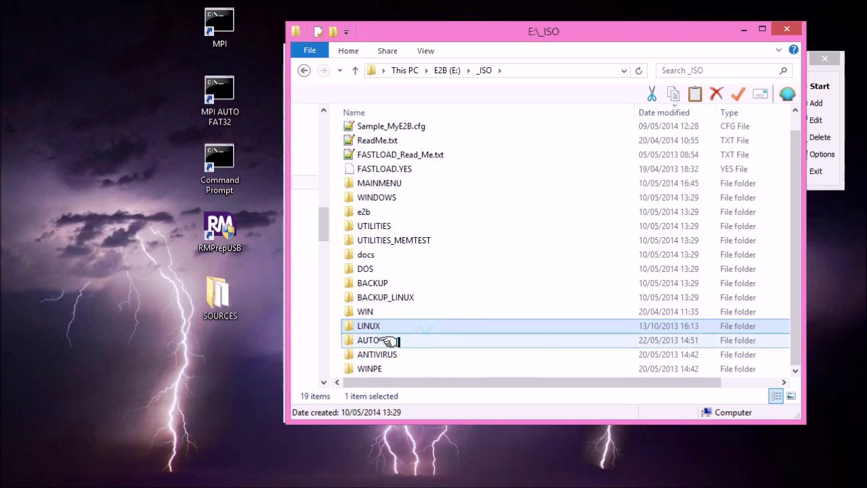
left_click(382, 339)
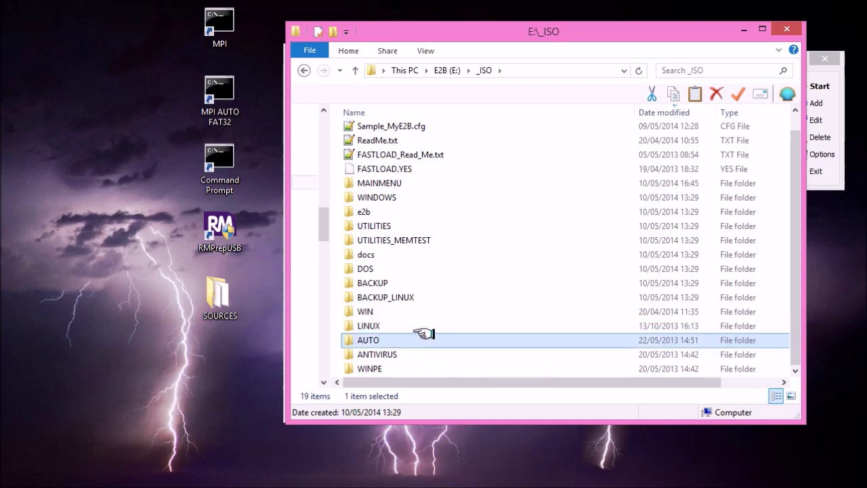
scroll(423, 332, "up", 1)
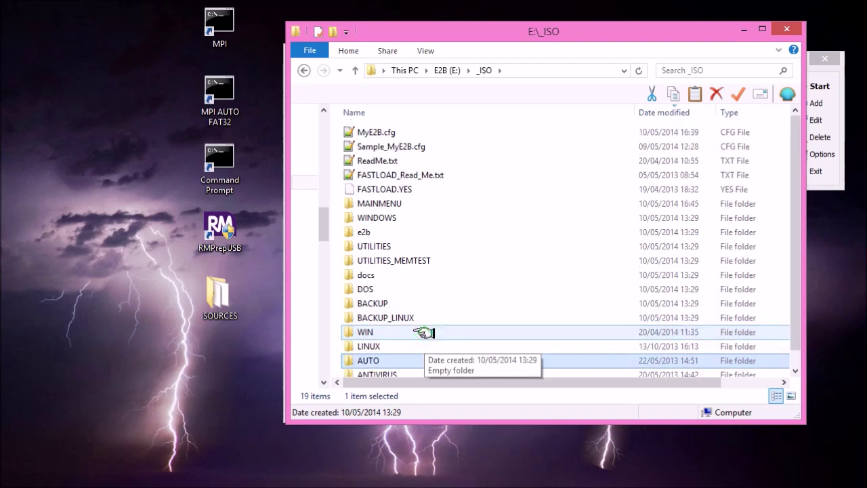
left_click(369, 217)
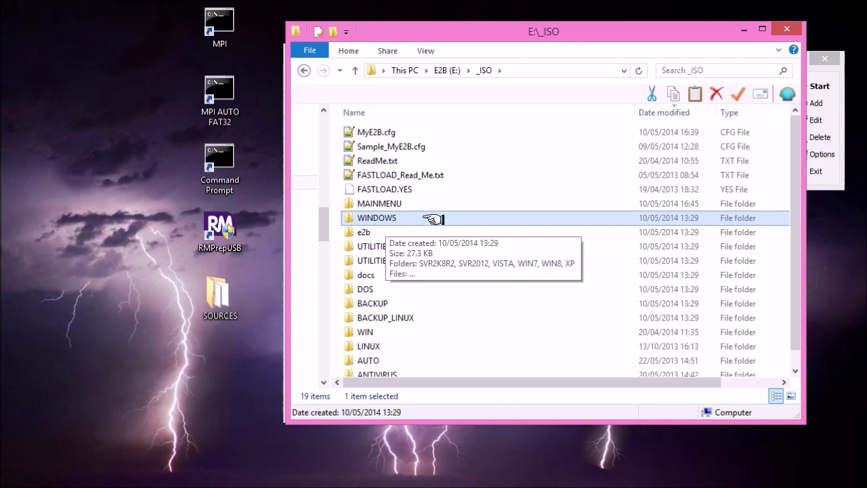
scroll(455, 264, "down", 1)
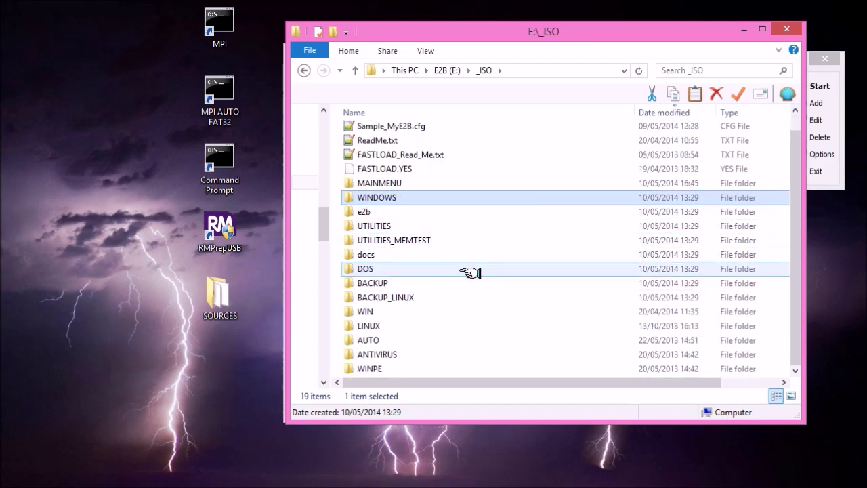